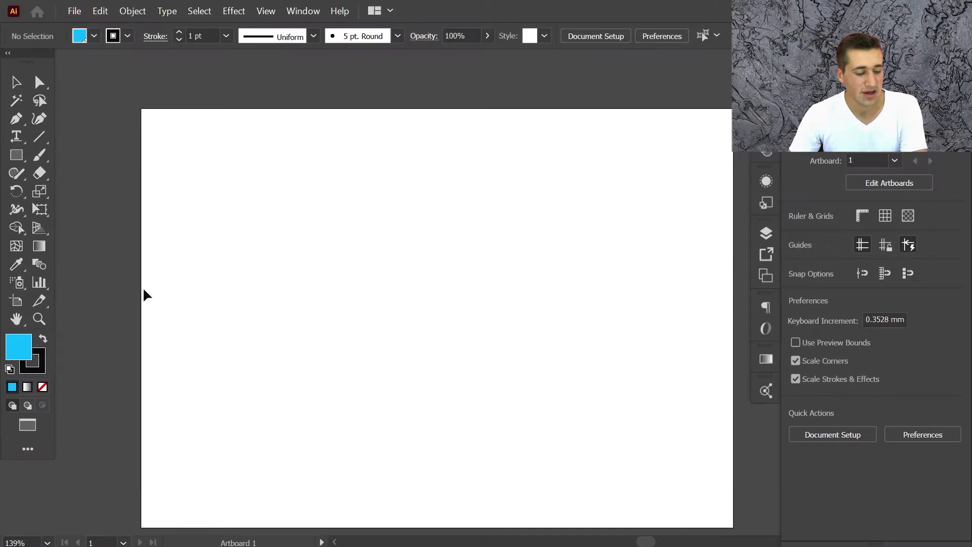
Open the fill Color Picker and cancel it, leaving the cyan fill unchanged.
{"action": "left_click", "coordinate": [304, 11]}
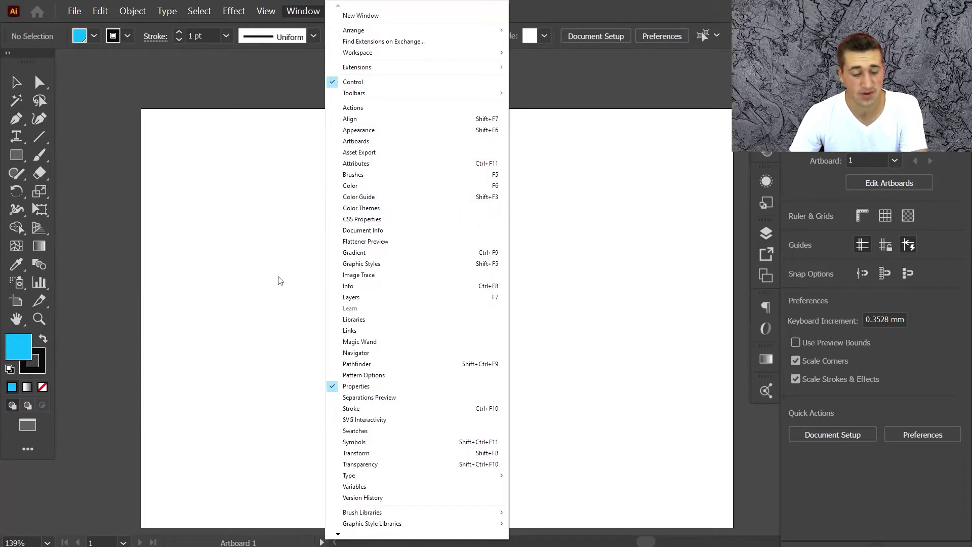
{"action": "left_click", "coordinate": [271, 299]}
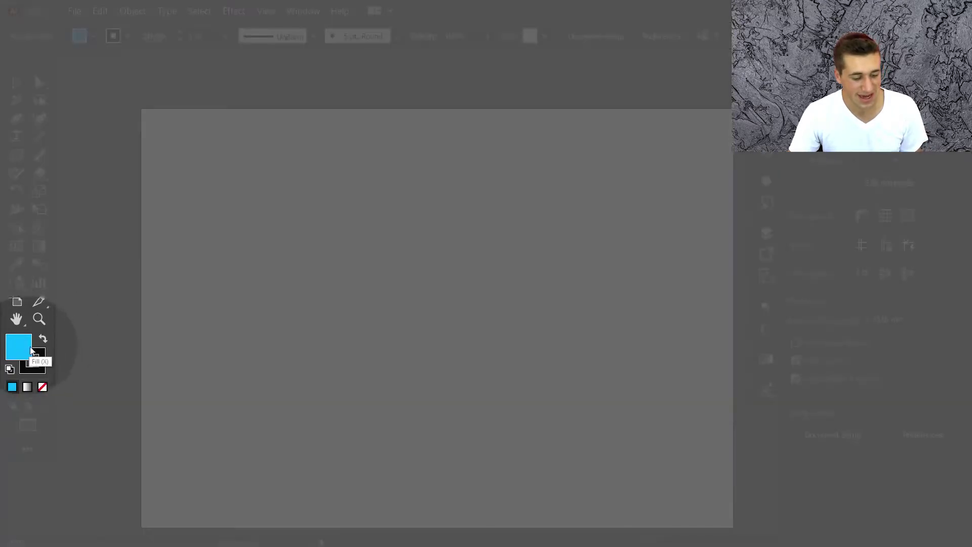
{"action": "double_click", "coordinate": [19, 347]}
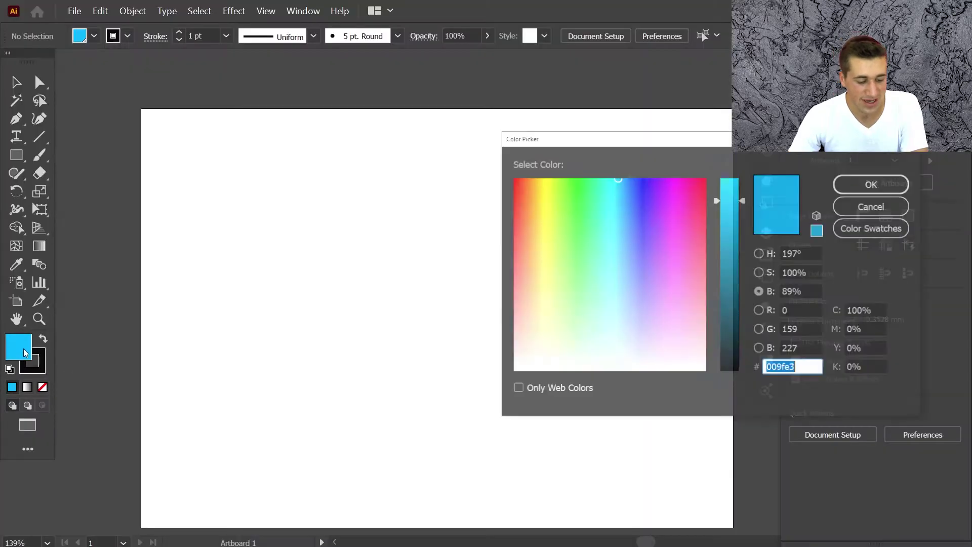
{"action": "left_click_drag", "start_coordinate": [658, 144], "coordinate": [398, 139]}
{"action": "left_click", "coordinate": [612, 201]}
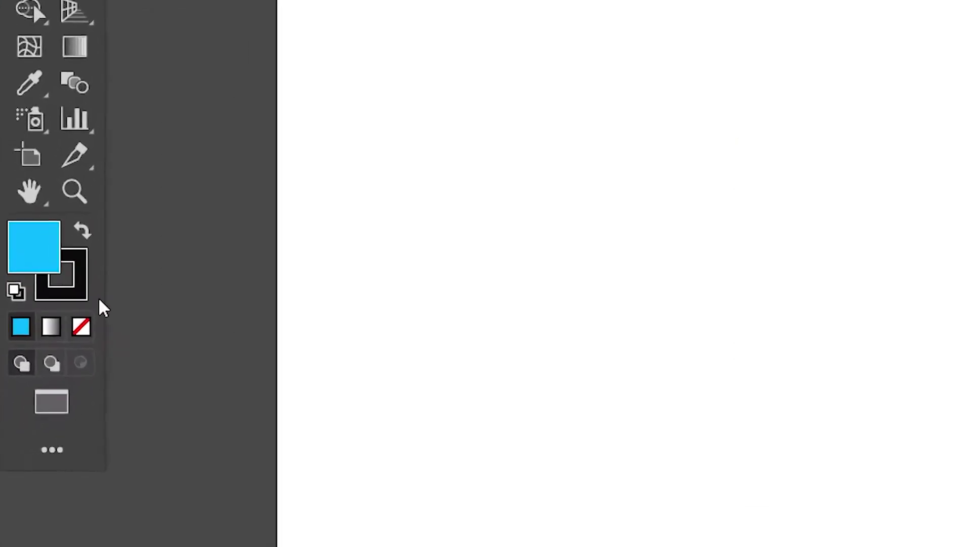
Make Stroke active and set its colour to purple b43ac9 in the Color Picker.
{"action": "left_click", "coordinate": [79, 261]}
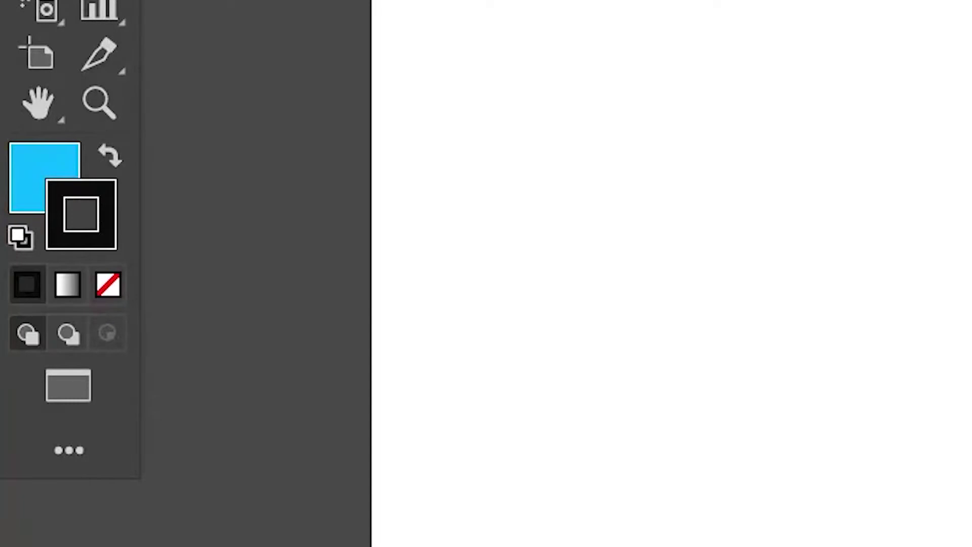
{"action": "double_click", "coordinate": [107, 219]}
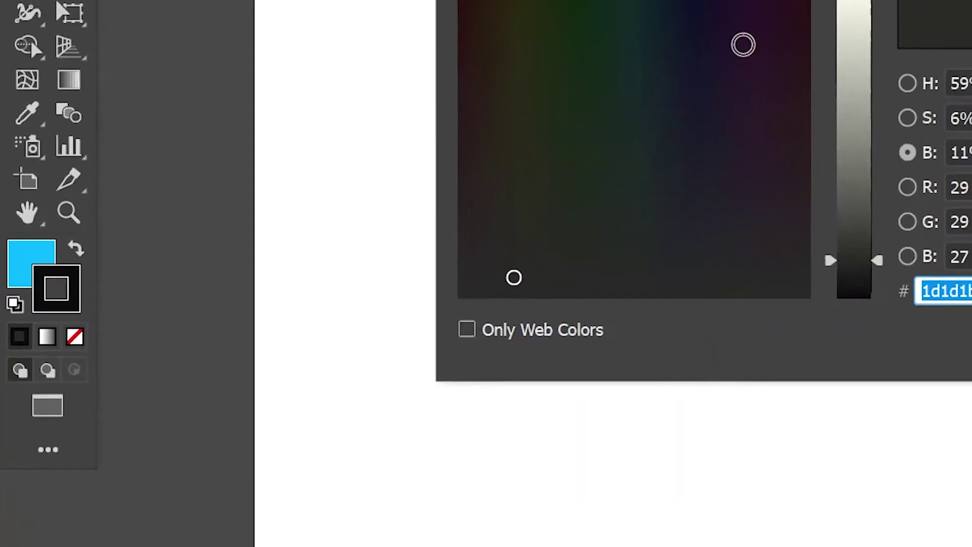
{"action": "left_click", "coordinate": [586, 130]}
{"action": "left_click_drag", "start_coordinate": [674, 299], "coordinate": [674, 110]}
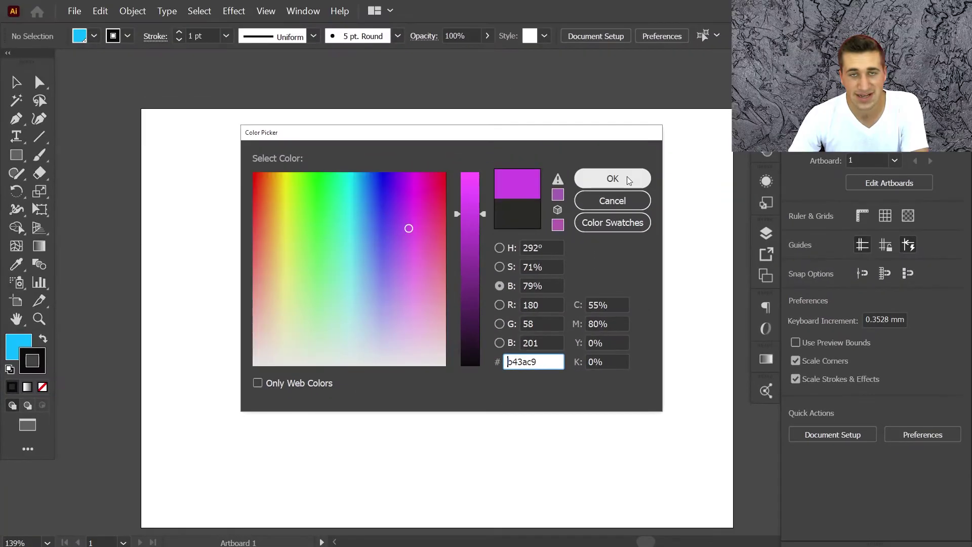
{"action": "left_click", "coordinate": [628, 180]}
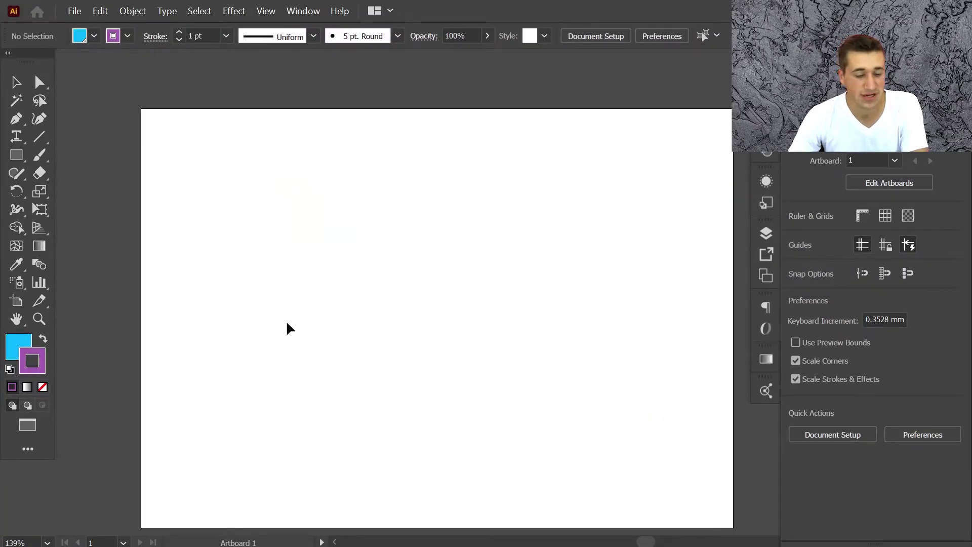
Reopen the stroke Color Picker and replace purple with yellow c6a518.
{"action": "double_click", "coordinate": [43, 363]}
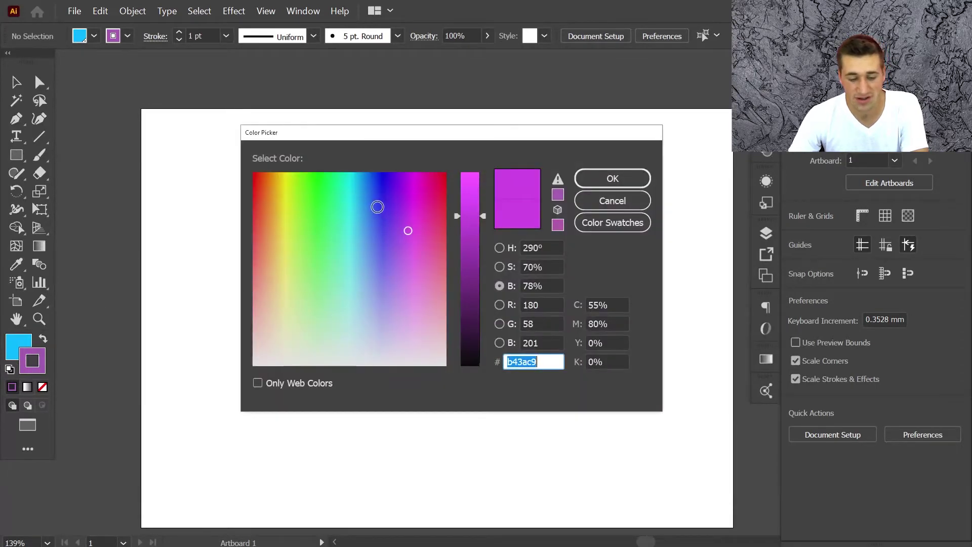
{"action": "left_click", "coordinate": [378, 206]}
{"action": "left_click", "coordinate": [279, 195]}
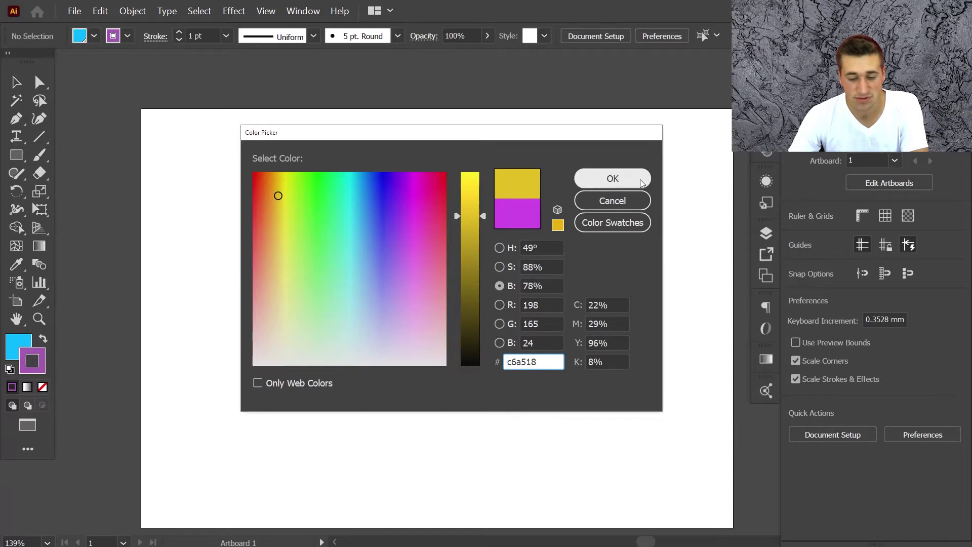
{"action": "left_click", "coordinate": [613, 176]}
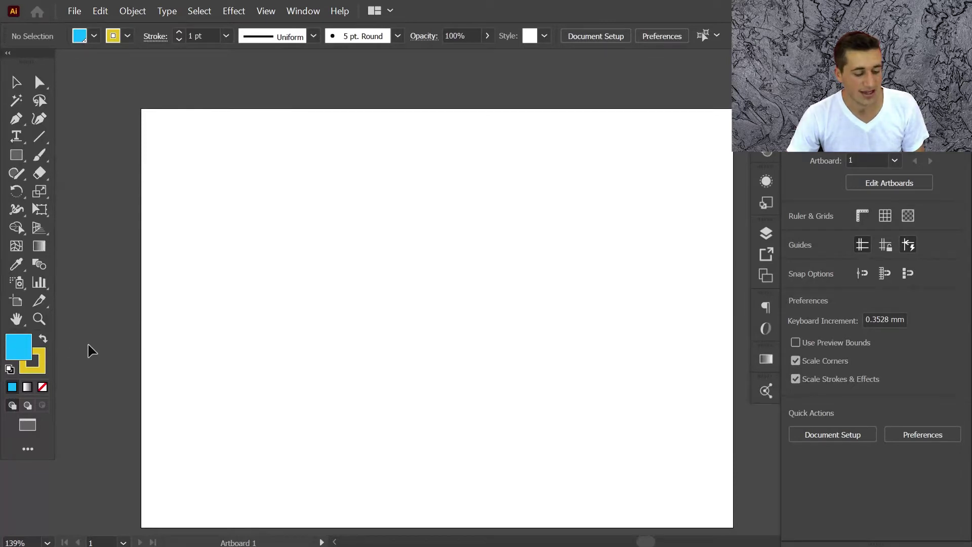
Bring Fill to front and open its Color Picker, previewing purple, green, red, mint and pink.
{"action": "key", "text": "x"}
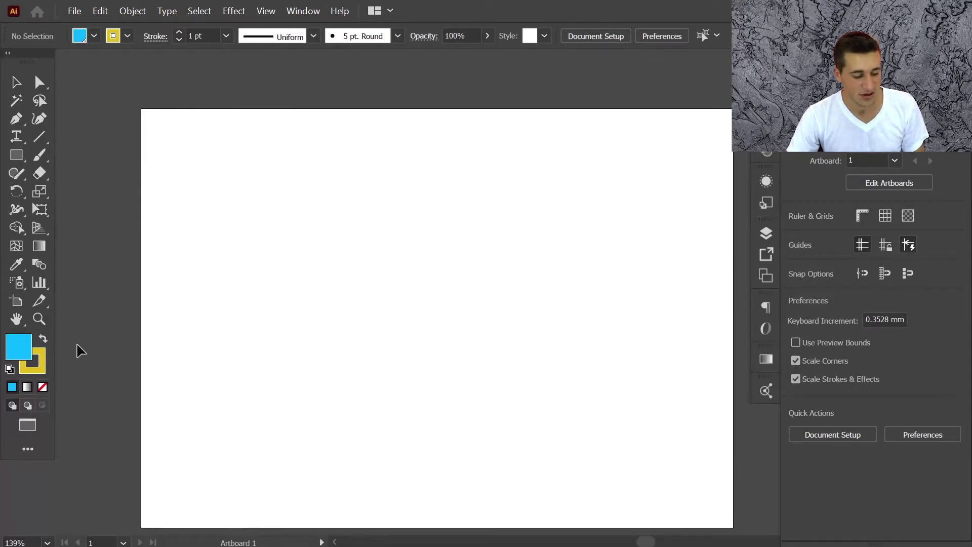
{"action": "double_click", "coordinate": [18, 349]}
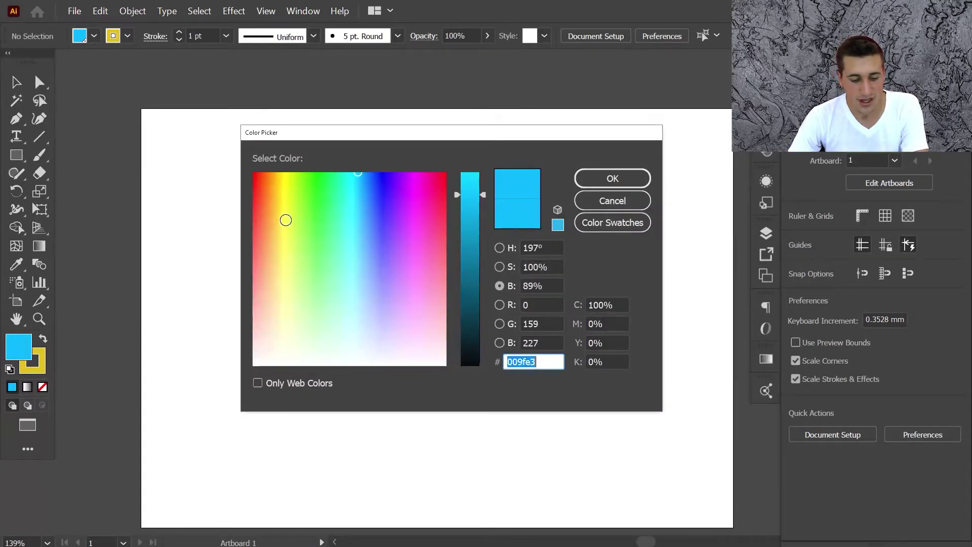
{"action": "left_click", "coordinate": [391, 203]}
{"action": "left_click", "coordinate": [329, 210]}
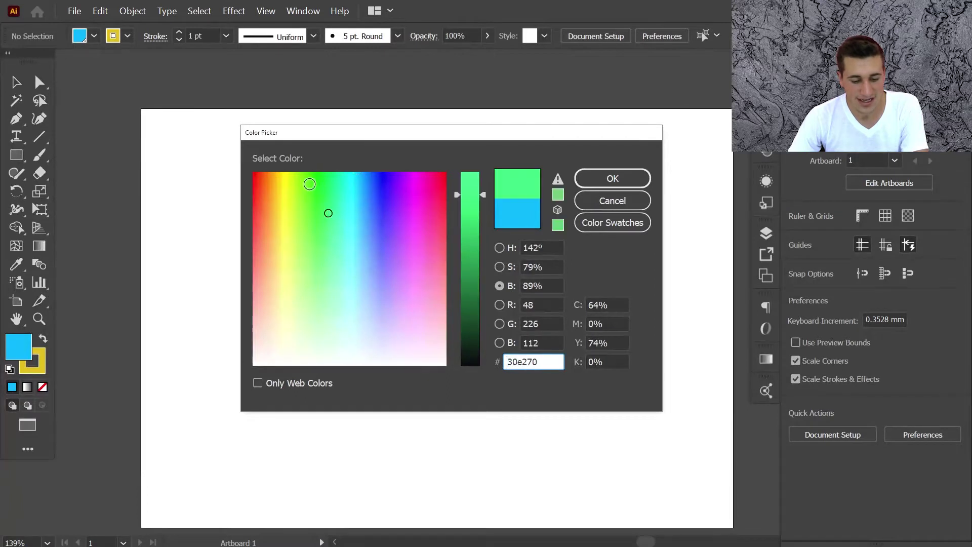
{"action": "left_click", "coordinate": [304, 183]}
{"action": "left_click", "coordinate": [255, 221]}
{"action": "left_click", "coordinate": [397, 238]}
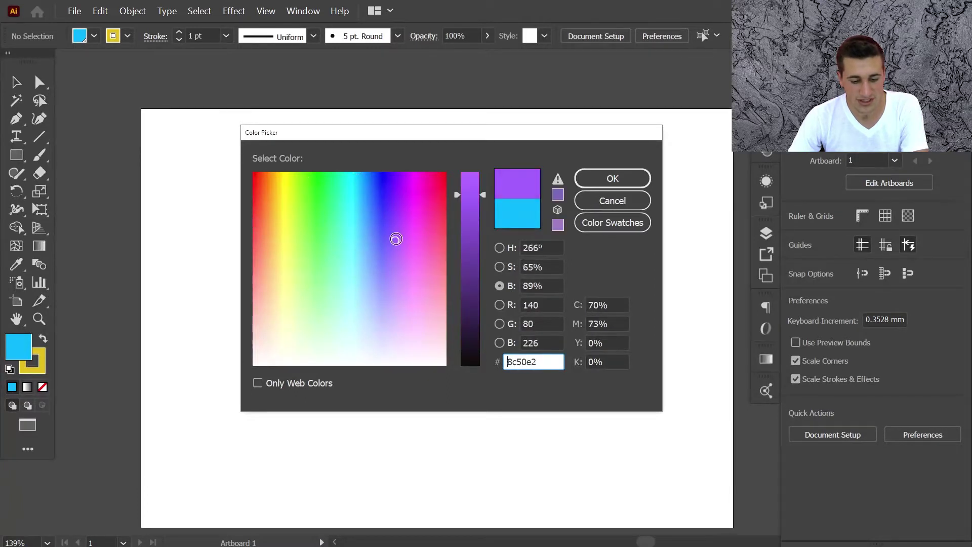
{"action": "left_click", "coordinate": [336, 275]}
{"action": "left_click", "coordinate": [333, 230]}
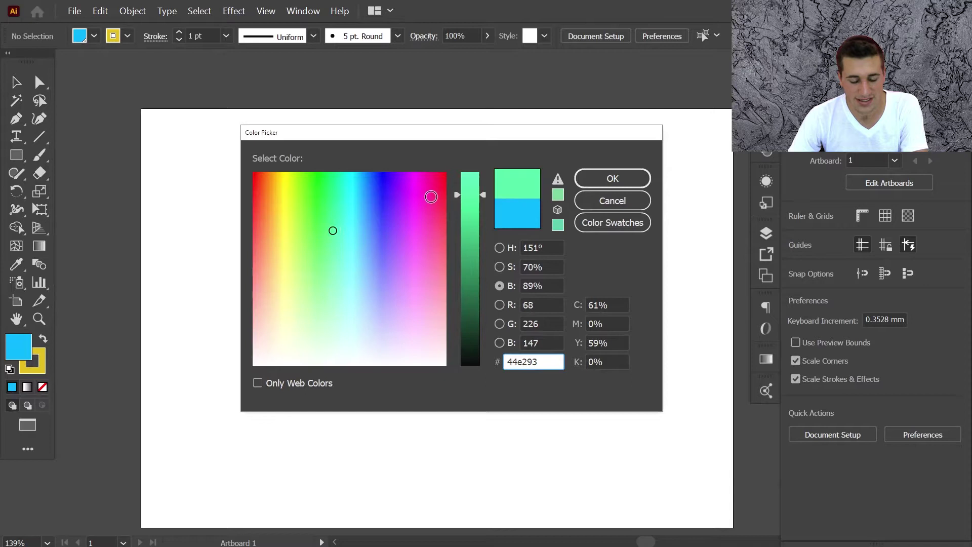
{"action": "left_click", "coordinate": [430, 195]}
{"action": "left_click", "coordinate": [374, 175]}
Preview more fill hues, including golden yellow e2ca3b and green 2be27e.
{"action": "left_click", "coordinate": [302, 214]}
{"action": "left_click", "coordinate": [275, 250]}
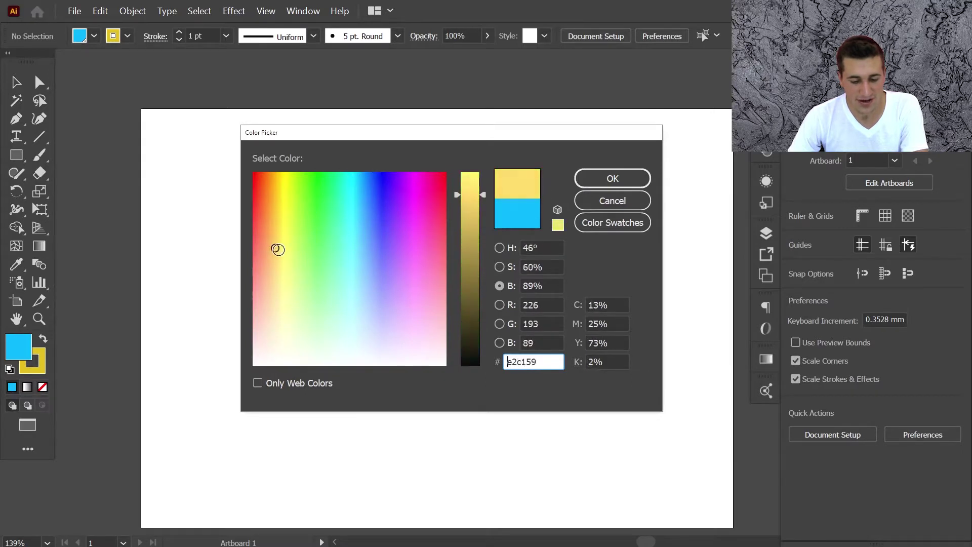
{"action": "left_click", "coordinate": [389, 262]}
{"action": "left_click", "coordinate": [391, 242]}
{"action": "left_click", "coordinate": [383, 243]}
{"action": "left_click", "coordinate": [375, 234]}
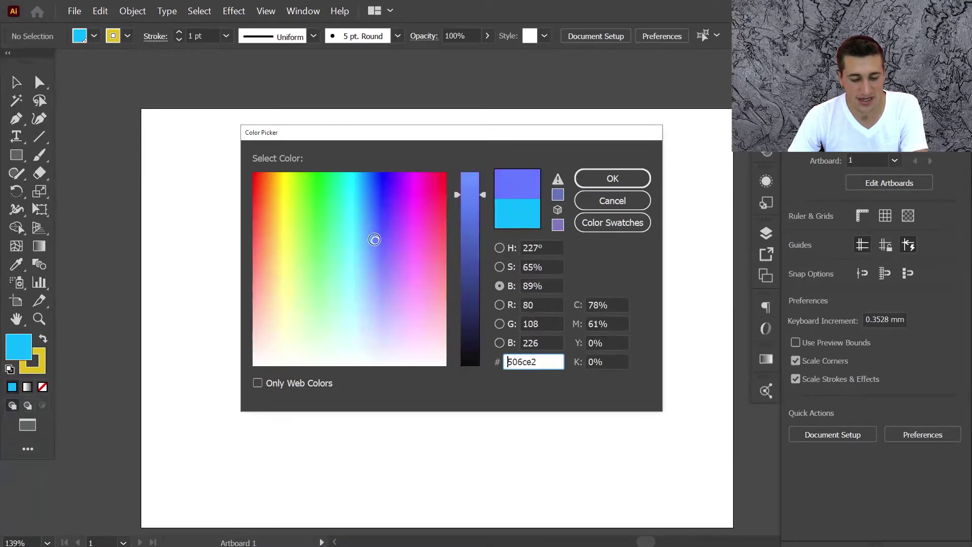
{"action": "left_click", "coordinate": [302, 222]}
{"action": "left_click", "coordinate": [282, 222]}
{"action": "left_click", "coordinate": [332, 221]}
{"action": "left_click", "coordinate": [335, 221]}
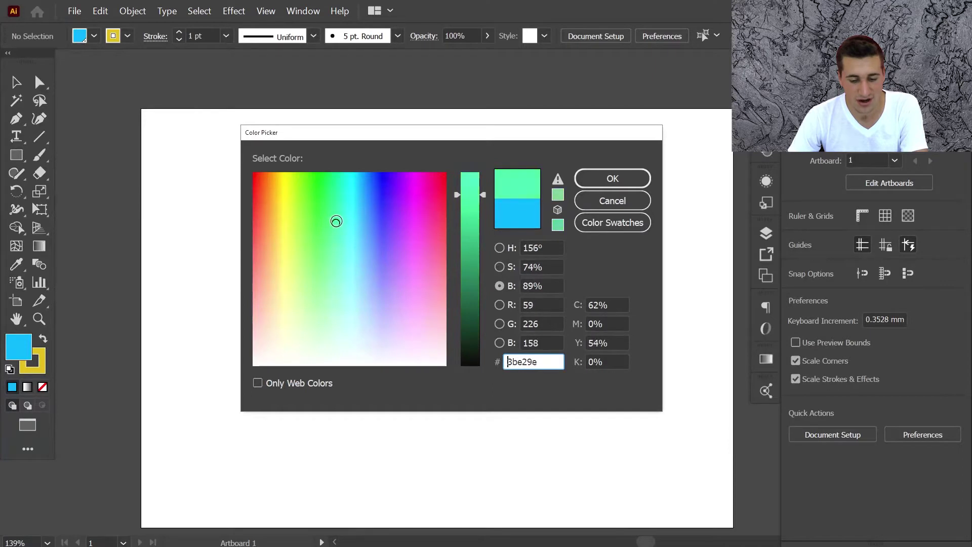
{"action": "left_click", "coordinate": [332, 208]}
{"action": "left_click_drag", "start_coordinate": [534, 132], "coordinate": [469, 142]}
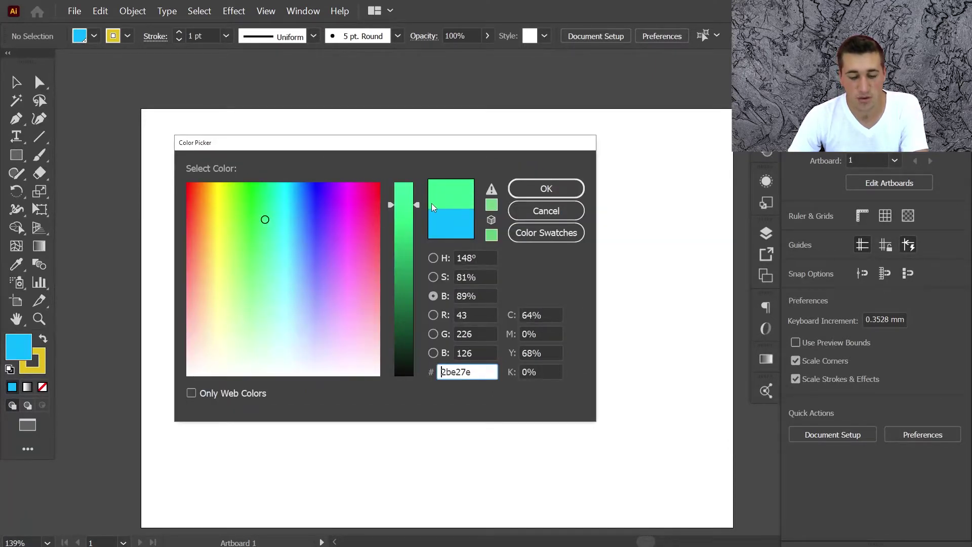
Preview purple 7d69e2, green 27e258 and cyan-blue 1bb3e2, ending on green 71e21a.
{"action": "left_click", "coordinate": [351, 219]}
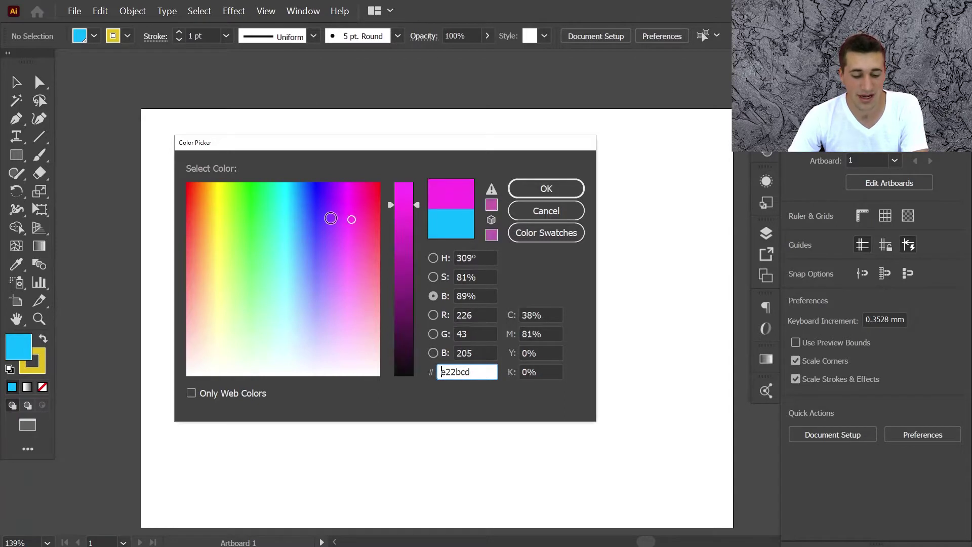
{"action": "left_click", "coordinate": [270, 210]}
{"action": "left_click", "coordinate": [220, 226]}
{"action": "left_click", "coordinate": [228, 279]}
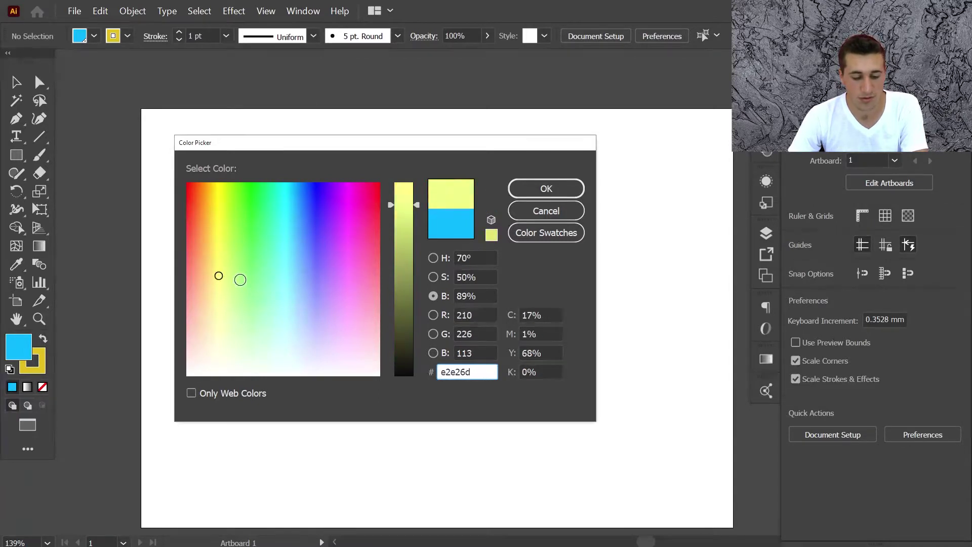
{"action": "left_click", "coordinate": [322, 283]}
{"action": "left_click", "coordinate": [321, 269]}
{"action": "left_click", "coordinate": [320, 270]}
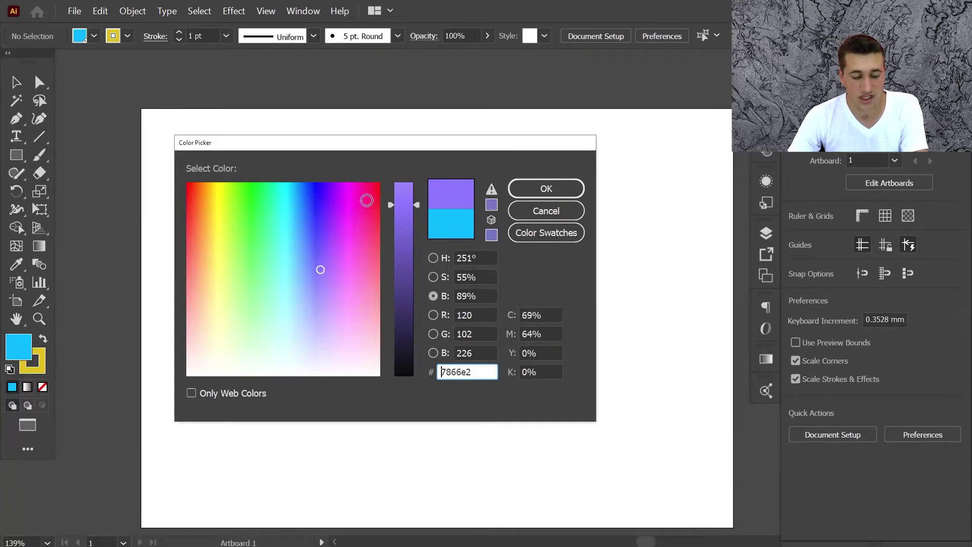
{"action": "left_click", "coordinate": [260, 213]}
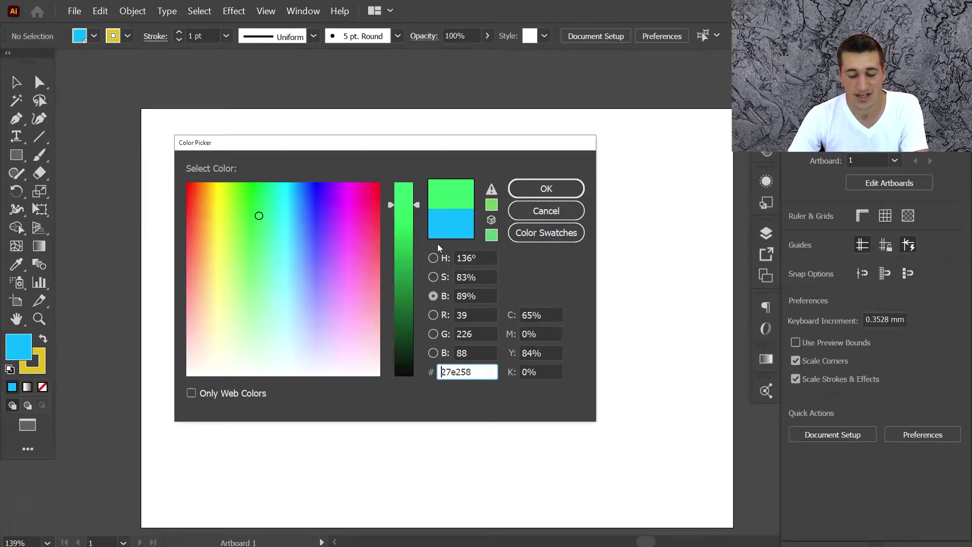
{"action": "left_click", "coordinate": [291, 206]}
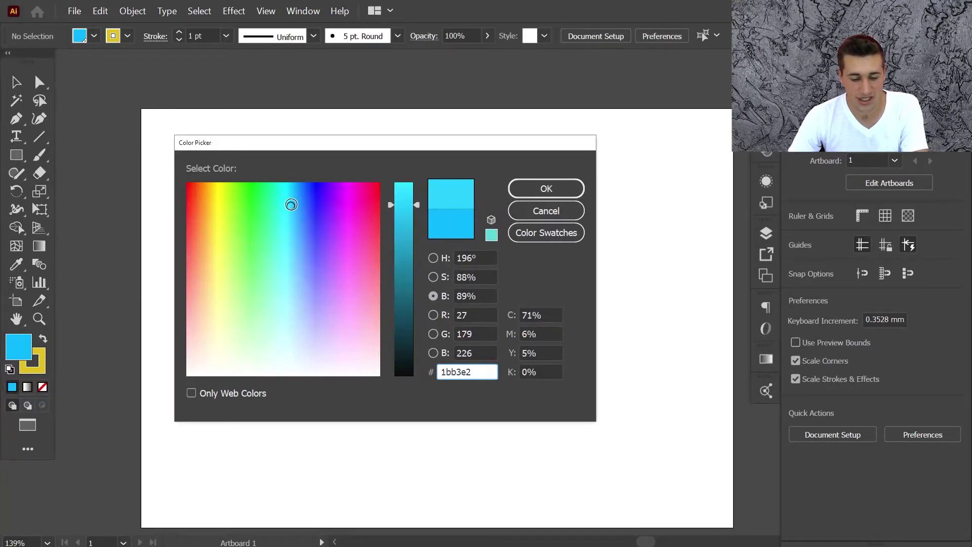
{"action": "left_click", "coordinate": [237, 203]}
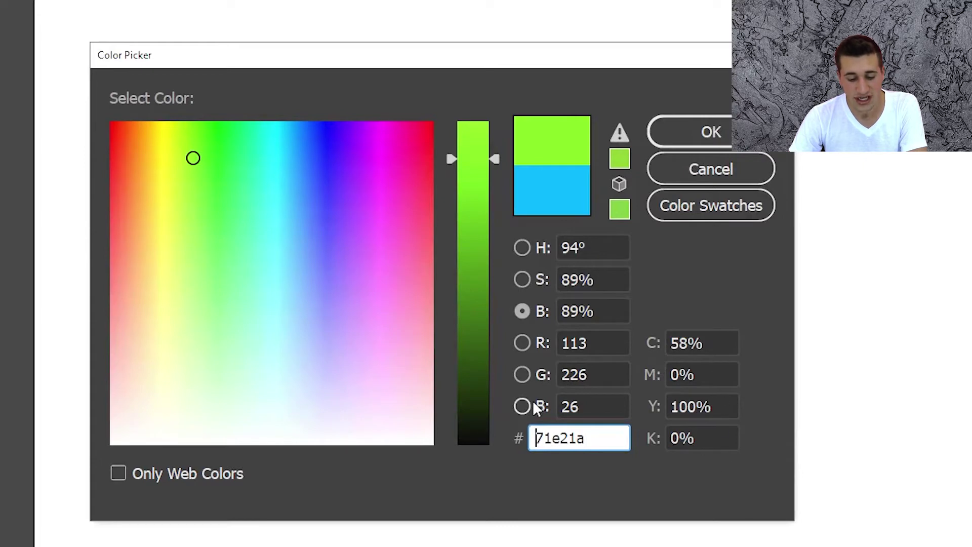
Experiment with the red value, typing 120 and stepping it to 140, 255 and 0.
{"action": "left_click", "coordinate": [616, 343]}
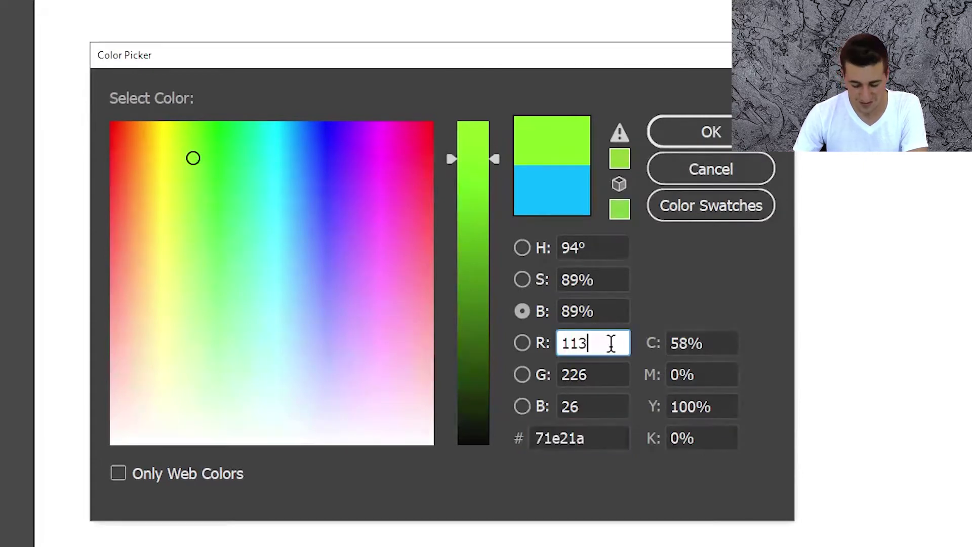
{"action": "type", "text": "120"}
{"action": "key", "text": "shift+Up"}
{"action": "key", "text": "shift+Up"}
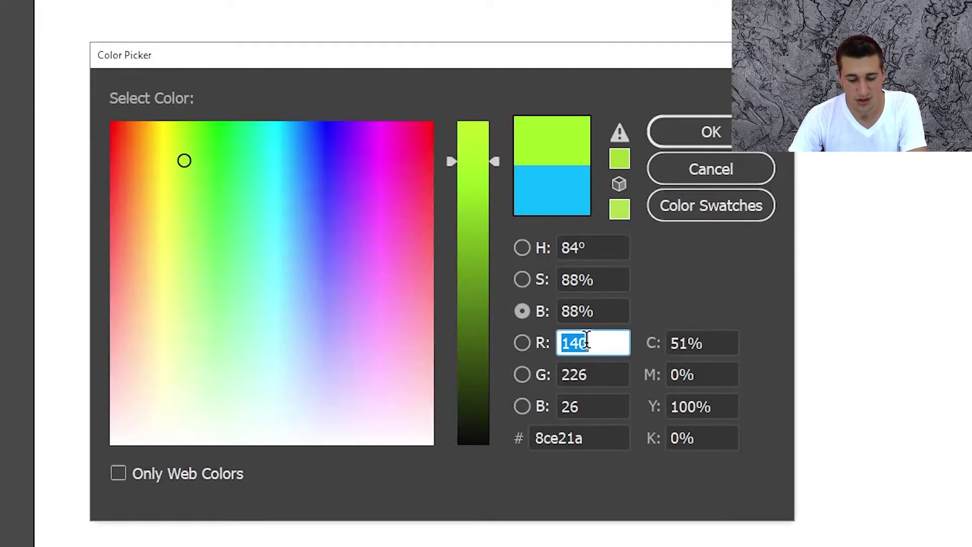
{"action": "key", "text": "shift+Up"}
{"action": "key", "text": "shift+Up"}
{"action": "key", "text": "shift+Up"}
{"action": "key", "text": "shift+Up"}
{"action": "key", "text": "shift+Up"}
{"action": "key", "text": "shift+Up"}
{"action": "key", "text": "shift+Up"}
{"action": "key", "text": "shift+Up"}
{"action": "key", "text": "shift+Up"}
{"action": "key", "text": "shift+Up"}
{"action": "key", "text": "shift+Up"}
{"action": "key", "text": "shift+Up"}
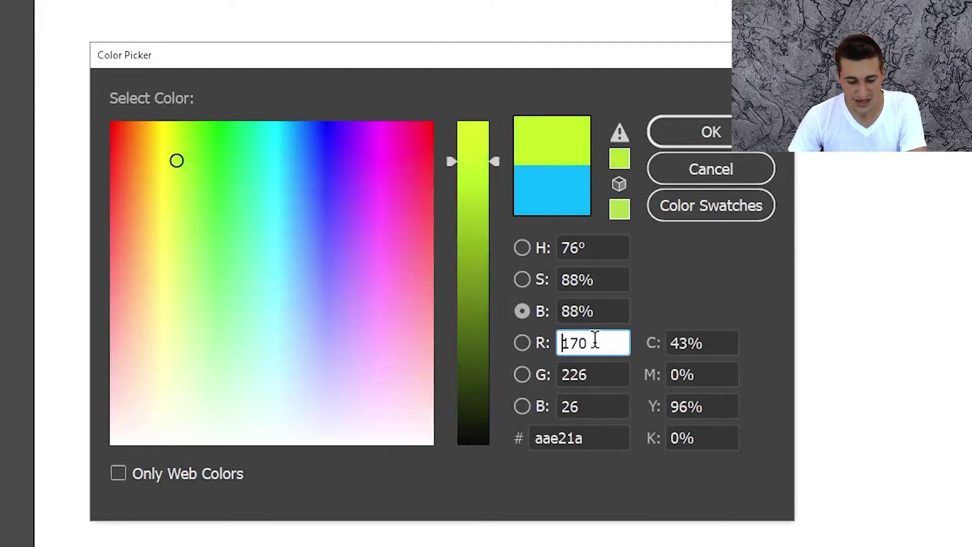
{"action": "key", "text": "shift+Down"}
{"action": "key", "text": "shift+Down"}
{"action": "key", "text": "shift+Down"}
{"action": "key", "text": "shift+Down"}
{"action": "key", "text": "shift+Down"}
{"action": "key", "text": "shift+Down"}
{"action": "key", "text": "shift+Down"}
{"action": "key", "text": "shift+Down"}
{"action": "key", "text": "shift+Down"}
{"action": "key", "text": "shift+Down"}
{"action": "key", "text": "shift+Down"}
{"action": "key", "text": "shift+Down"}
{"action": "key", "text": "shift+Down"}
{"action": "key", "text": "shift+Down"}
{"action": "key", "text": "shift+Down"}
{"action": "key", "text": "shift+Down"}
{"action": "key", "text": "shift+Down"}
{"action": "key", "text": "shift+Down"}
{"action": "key", "text": "shift+Down"}
{"action": "key", "text": "shift+Down"}
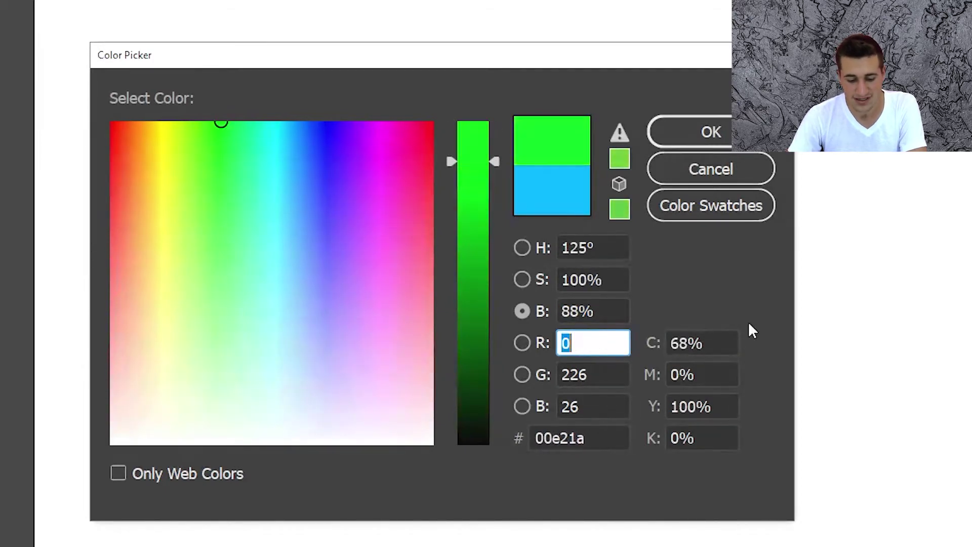
Set the hue to 45° after stepping it between 114° and 115°.
{"action": "left_click", "coordinate": [603, 248]}
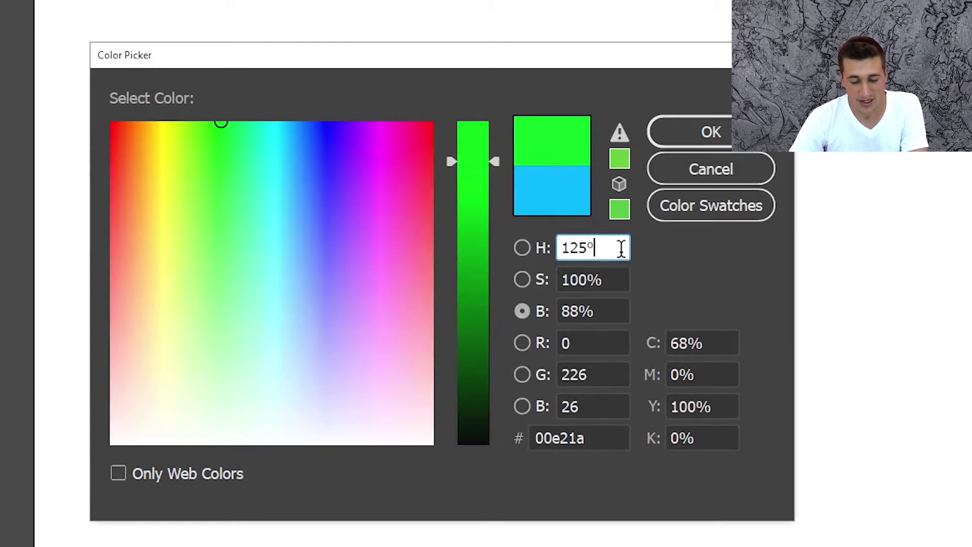
{"action": "key", "text": "shift+Down"}
{"action": "key", "text": "Down"}
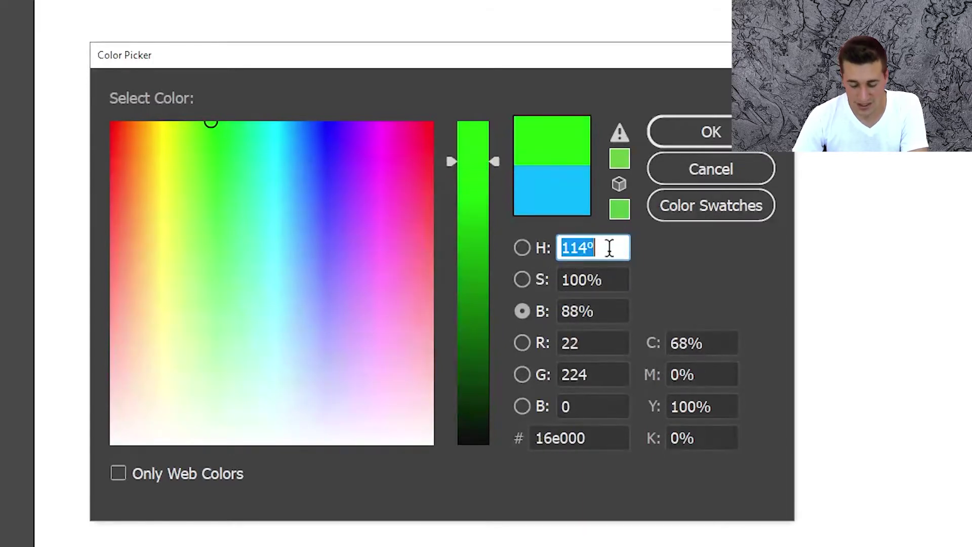
{"action": "key", "text": "Up"}
{"action": "key", "text": "Down"}
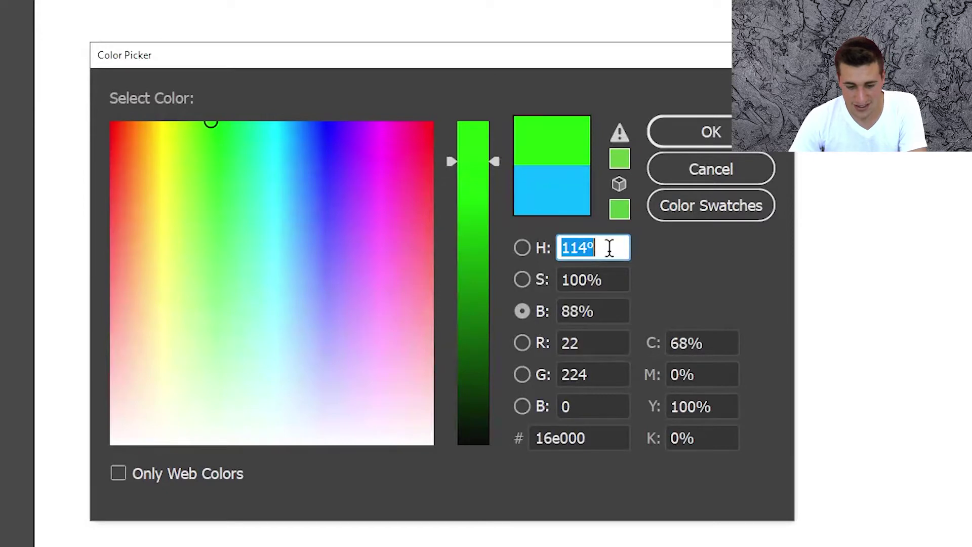
{"action": "type", "text": "45"}
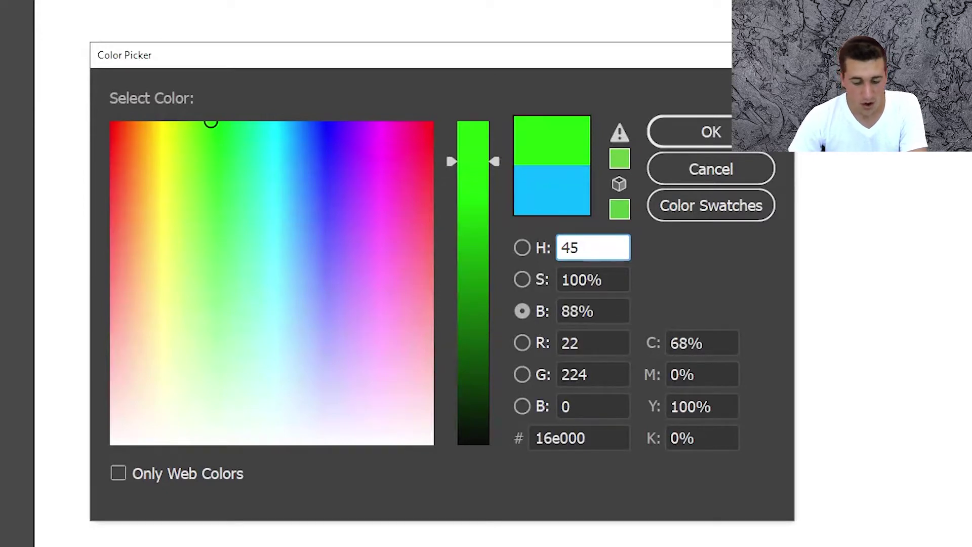
Set the saturation to 82, then lower it to 73%.
{"action": "left_click", "coordinate": [614, 276]}
{"action": "type", "text": "82"}
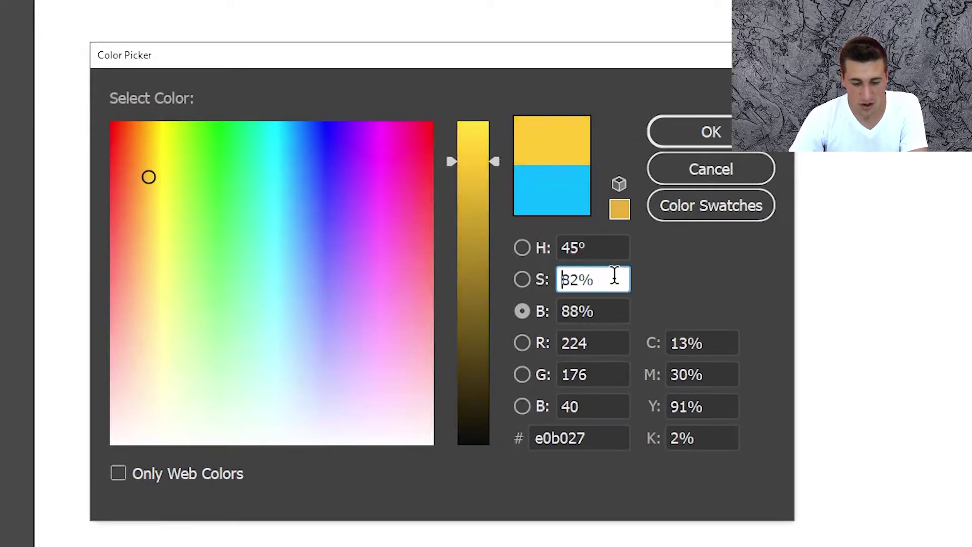
{"action": "key", "text": "shift+Up"}
{"action": "key", "text": "Down"}
{"action": "key", "text": "Down"}
{"action": "key", "text": "Down"}
{"action": "key", "text": "Down"}
{"action": "key", "text": "Down"}
{"action": "key", "text": "Down"}
{"action": "key", "text": "Down"}
{"action": "key", "text": "Down"}
{"action": "key", "text": "Down"}
{"action": "key", "text": "Down"}
{"action": "key", "text": "Down"}
{"action": "key", "text": "Down"}
{"action": "key", "text": "Down"}
{"action": "key", "text": "Down"}
{"action": "key", "text": "Down"}
{"action": "key", "text": "Down"}
{"action": "key", "text": "Down"}
{"action": "key", "text": "Down"}
{"action": "key", "text": "Down"}
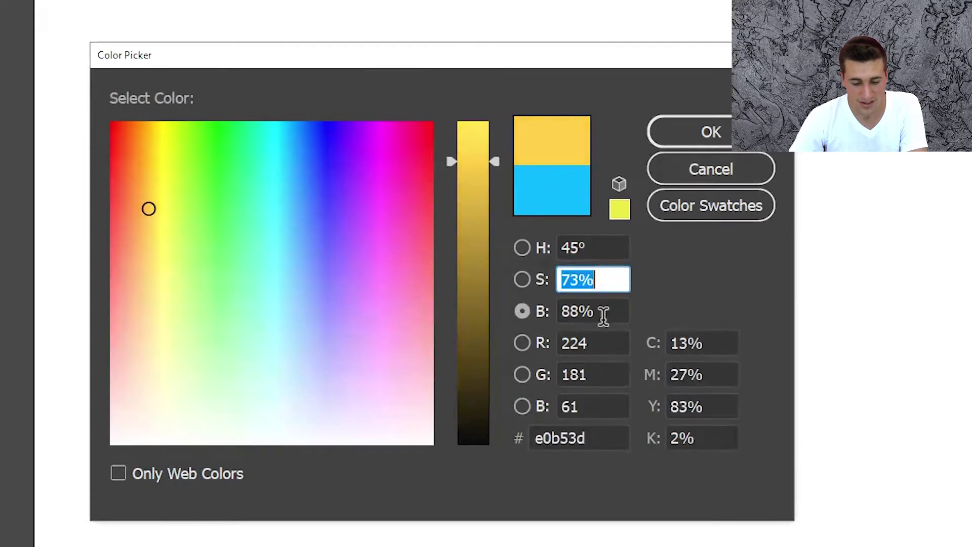
Lower brightness to 77% and fine-tune red to 231, reaching yellow e7cc44.
{"action": "left_click", "coordinate": [601, 305]}
{"action": "key", "text": "Down"}
{"action": "key", "text": "Down"}
{"action": "key", "text": "Down"}
{"action": "key", "text": "Down"}
{"action": "key", "text": "Down"}
{"action": "key", "text": "Down"}
{"action": "key", "text": "Down"}
{"action": "key", "text": "Down"}
{"action": "key", "text": "Down"}
{"action": "key", "text": "Down"}
{"action": "key", "text": "Down"}
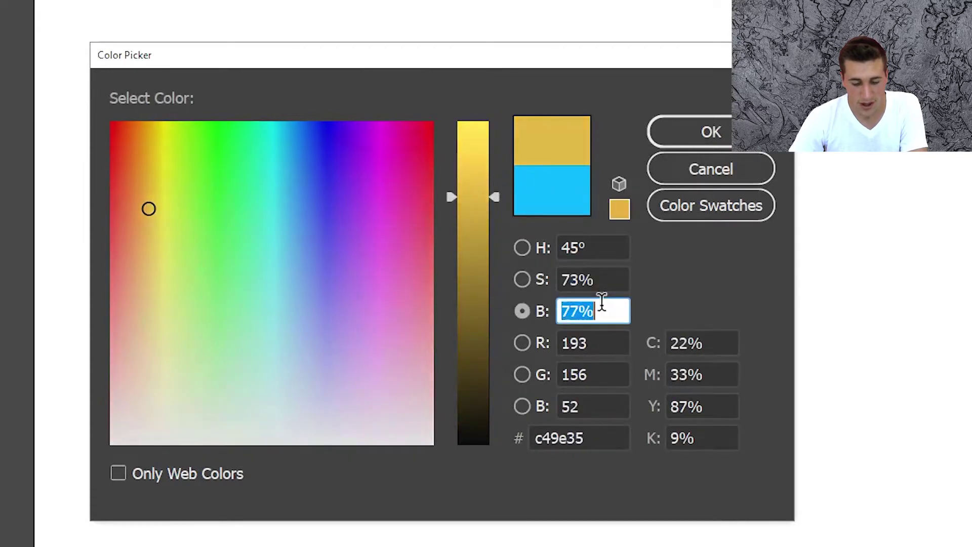
{"action": "key", "text": "Up"}
{"action": "key", "text": "Up"}
{"action": "key", "text": "Up"}
{"action": "key", "text": "Up"}
{"action": "key", "text": "Up"}
{"action": "key", "text": "Up"}
{"action": "key", "text": "Up"}
{"action": "key", "text": "Up"}
{"action": "key", "text": "Up"}
{"action": "key", "text": "Up"}
{"action": "key", "text": "Up"}
{"action": "key", "text": "Up"}
{"action": "key", "text": "Up"}
{"action": "key", "text": "Up"}
{"action": "key", "text": "Up"}
{"action": "key", "text": "Up"}
{"action": "key", "text": "Up"}
{"action": "key", "text": "Up"}
{"action": "key", "text": "Up"}
{"action": "left_click", "coordinate": [599, 341]}
{"action": "key", "text": "Down"}
{"action": "key", "text": "Down"}
{"action": "key", "text": "Down"}
{"action": "key", "text": "Down"}
{"action": "key", "text": "Down"}
{"action": "key", "text": "Down"}
{"action": "key", "text": "Down"}
{"action": "key", "text": "Down"}
{"action": "key", "text": "Down"}
{"action": "key", "text": "Down"}
{"action": "key", "text": "Down"}
{"action": "key", "text": "Down"}
{"action": "key", "text": "Down"}
{"action": "key", "text": "Down"}
{"action": "key", "text": "Down"}
{"action": "key", "text": "Down"}
{"action": "key", "text": "Down"}
{"action": "key", "text": "Up"}
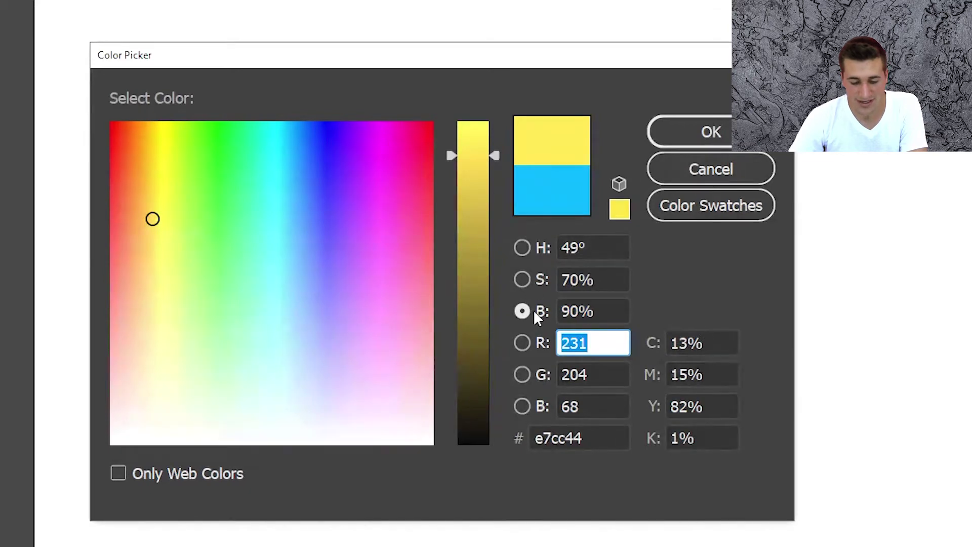
Cycle the colour field through H, S, B, R, G and B modes.
{"action": "left_click", "coordinate": [523, 248]}
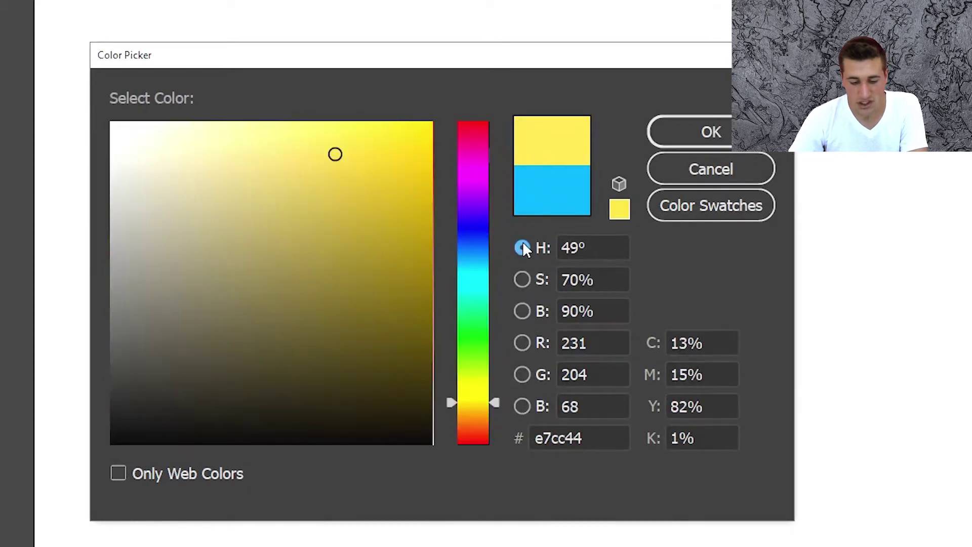
{"action": "left_click", "coordinate": [518, 280]}
{"action": "left_click", "coordinate": [517, 317]}
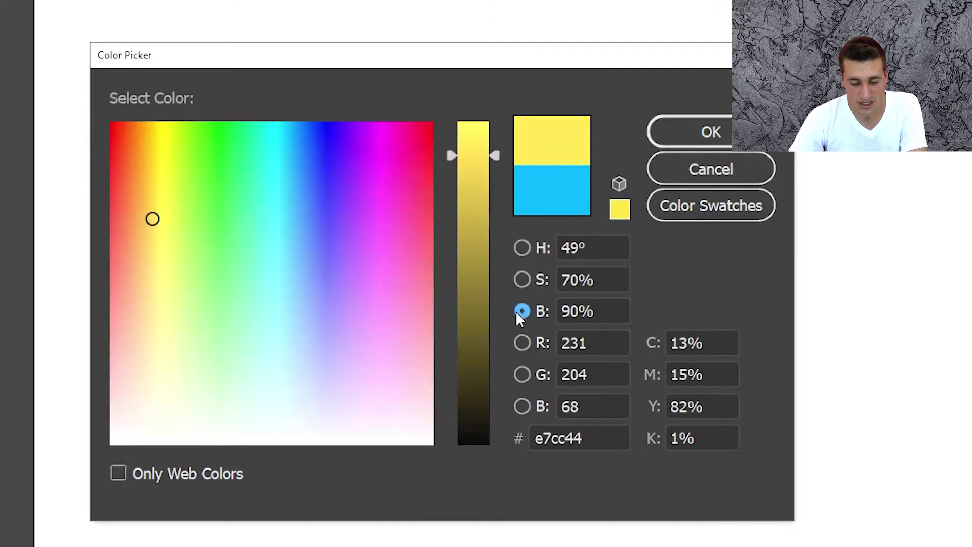
{"action": "left_click", "coordinate": [516, 345]}
{"action": "left_click", "coordinate": [515, 373]}
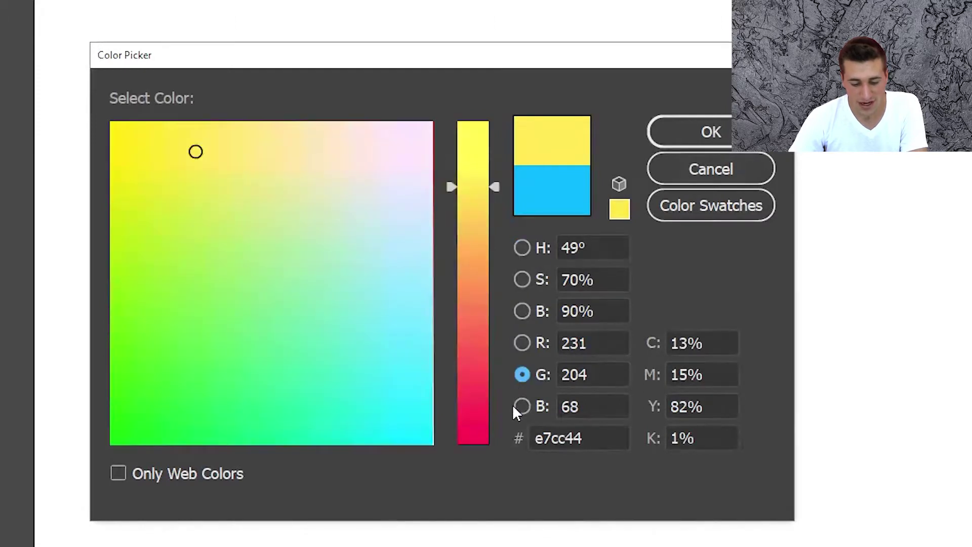
{"action": "left_click", "coordinate": [522, 409]}
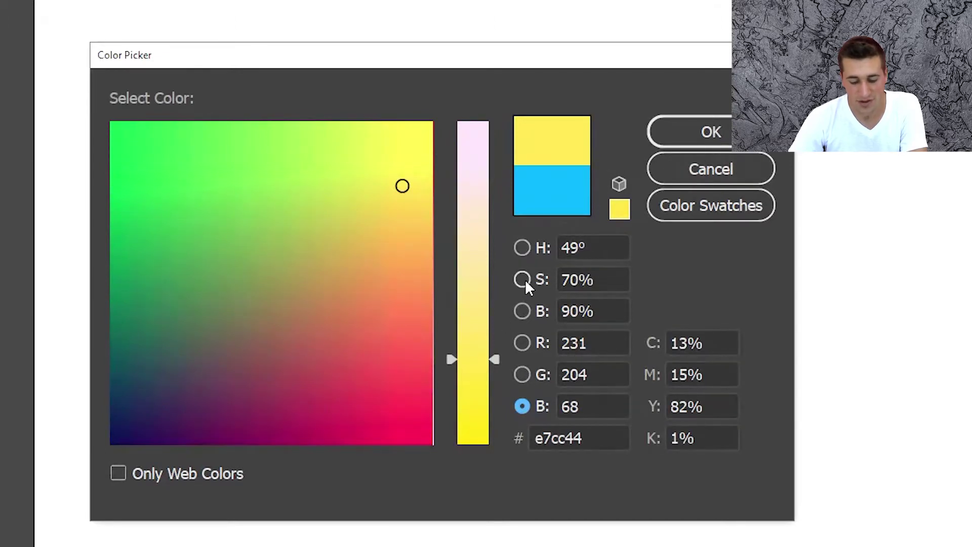
Pick a bright green and vary its saturation around 49% in S mode.
{"action": "left_click", "coordinate": [140, 159]}
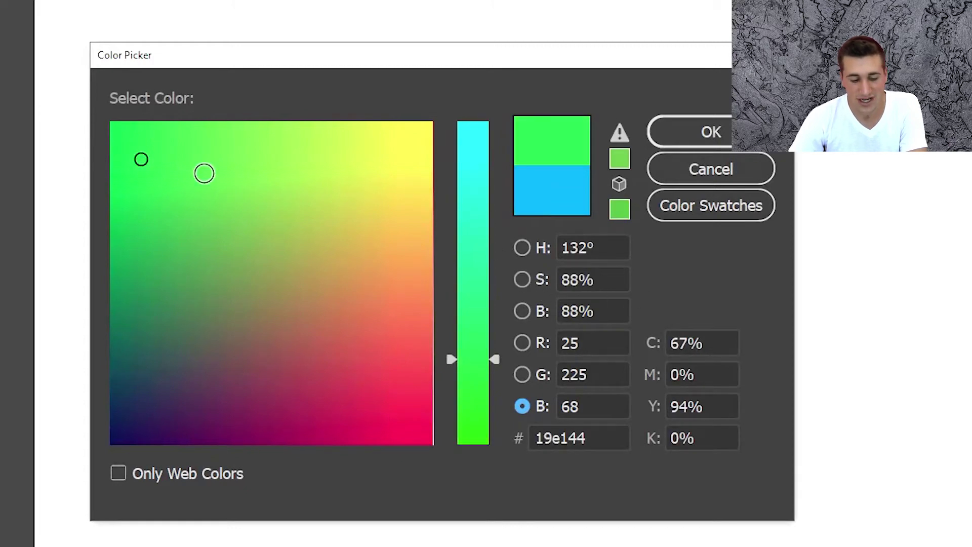
{"action": "left_click", "coordinate": [521, 281]}
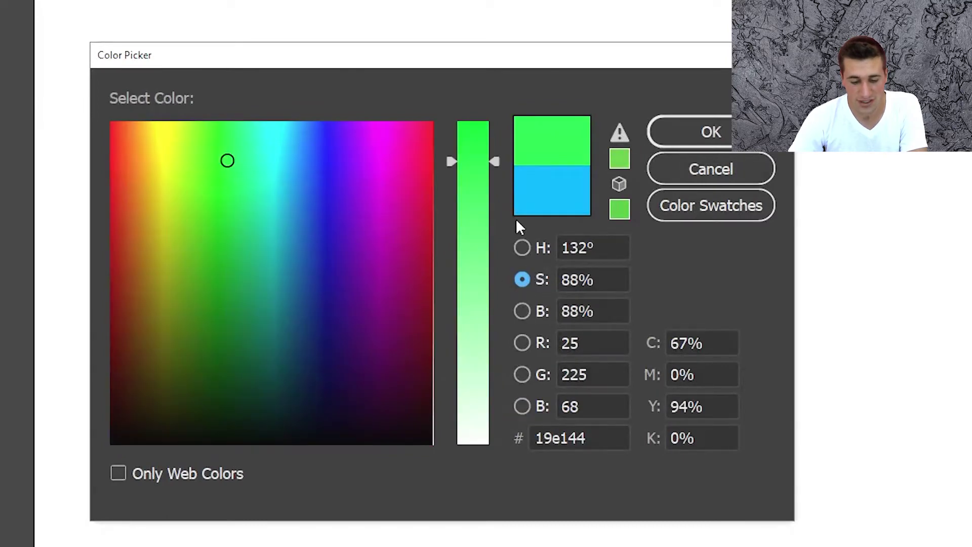
{"action": "left_click_drag", "start_coordinate": [482, 159], "coordinate": [477, 225]}
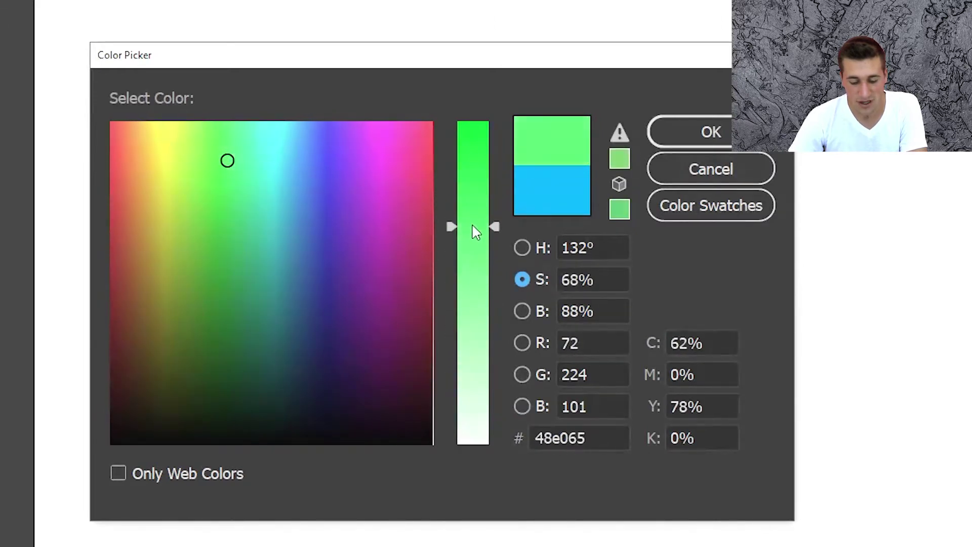
{"action": "left_click", "coordinate": [474, 289]}
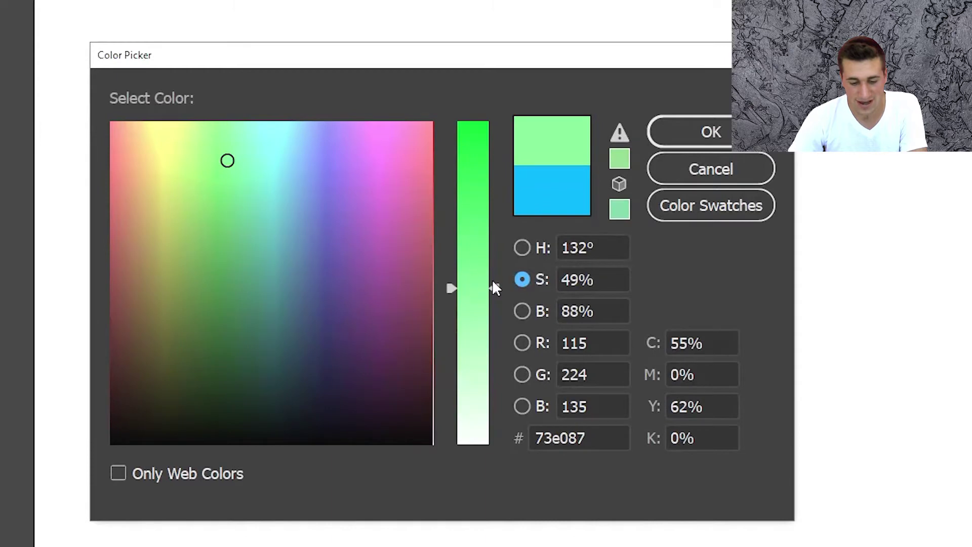
{"action": "left_click_drag", "start_coordinate": [496, 279], "coordinate": [480, 120]}
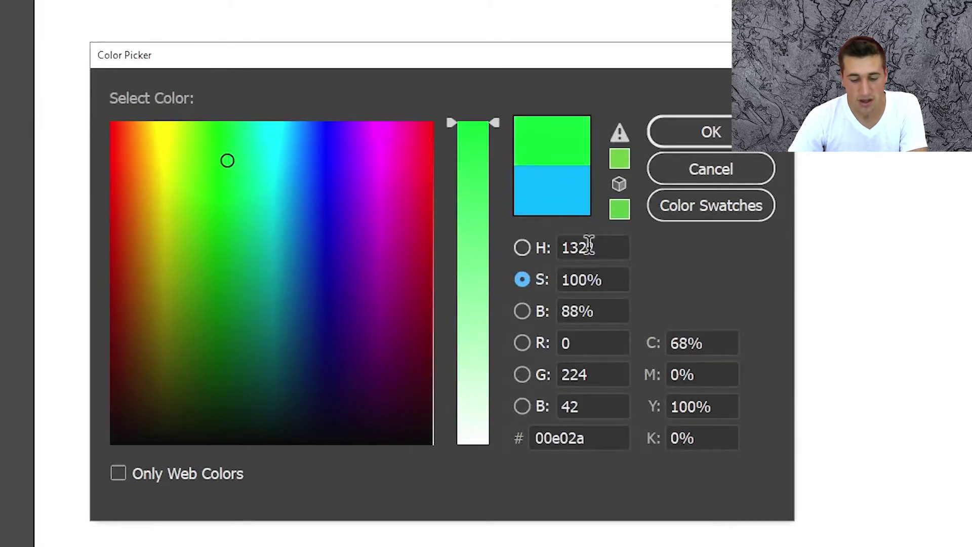
{"action": "left_click", "coordinate": [621, 276]}
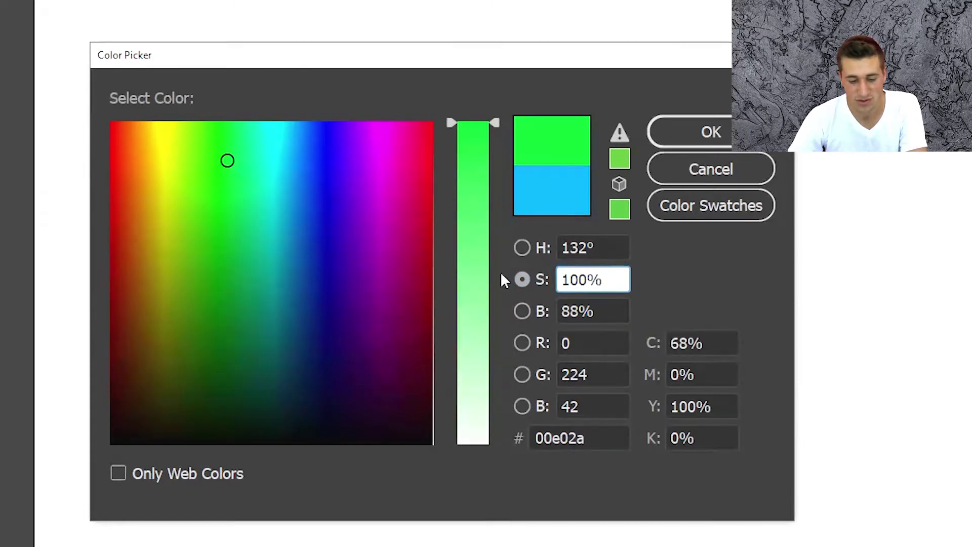
Switch through B, R and G modes and raise green to 239.
{"action": "left_click", "coordinate": [521, 310]}
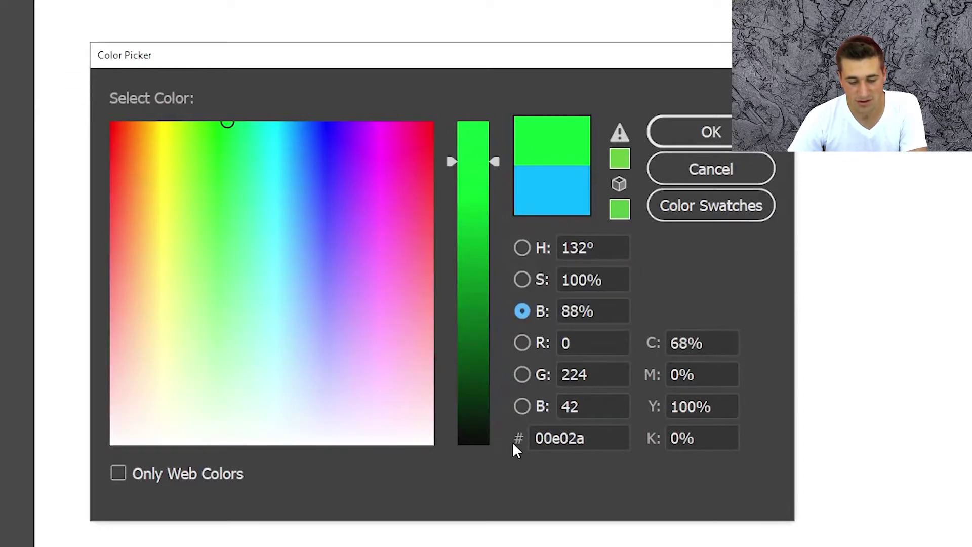
{"action": "left_click", "coordinate": [529, 343]}
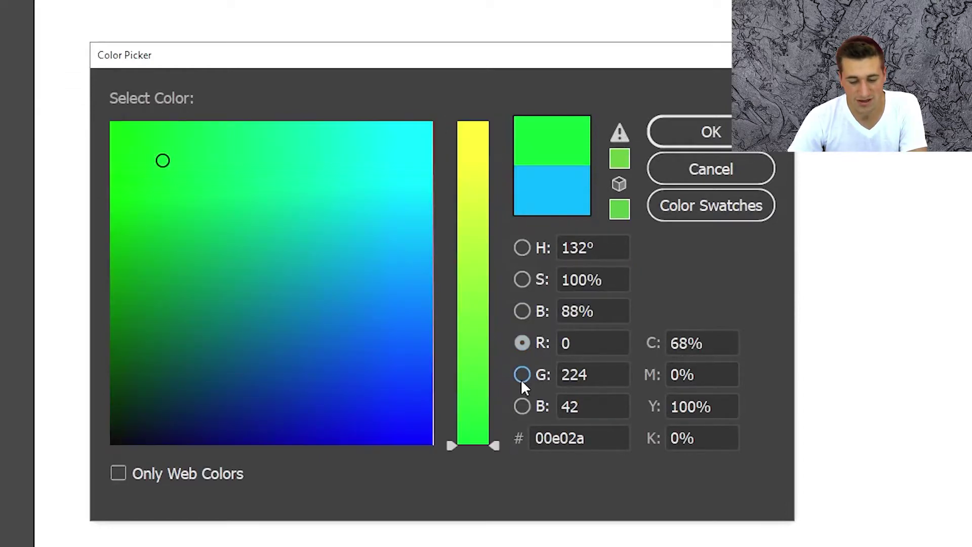
{"action": "left_click", "coordinate": [522, 379]}
{"action": "left_click", "coordinate": [494, 141]}
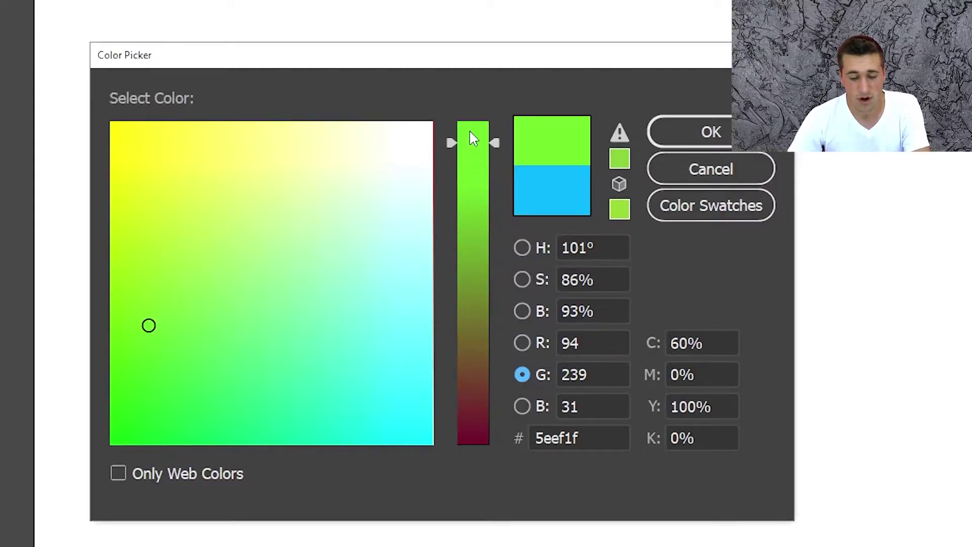
Try yellow-greens like bdf80f, sweeping the green slider down to red and back near maximum.
{"action": "left_click_drag", "start_coordinate": [471, 134], "coordinate": [494, 133]}
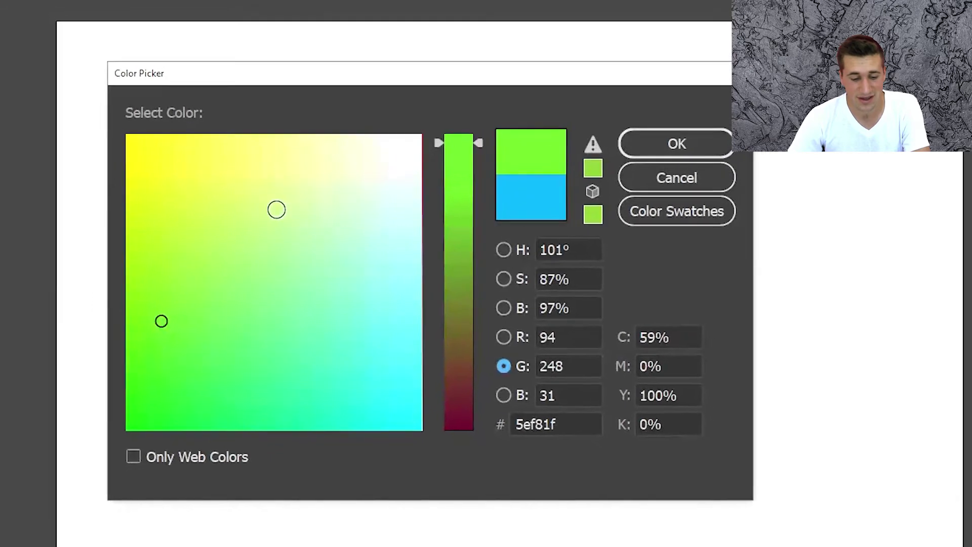
{"action": "left_click", "coordinate": [269, 208]}
{"action": "left_click", "coordinate": [143, 210]}
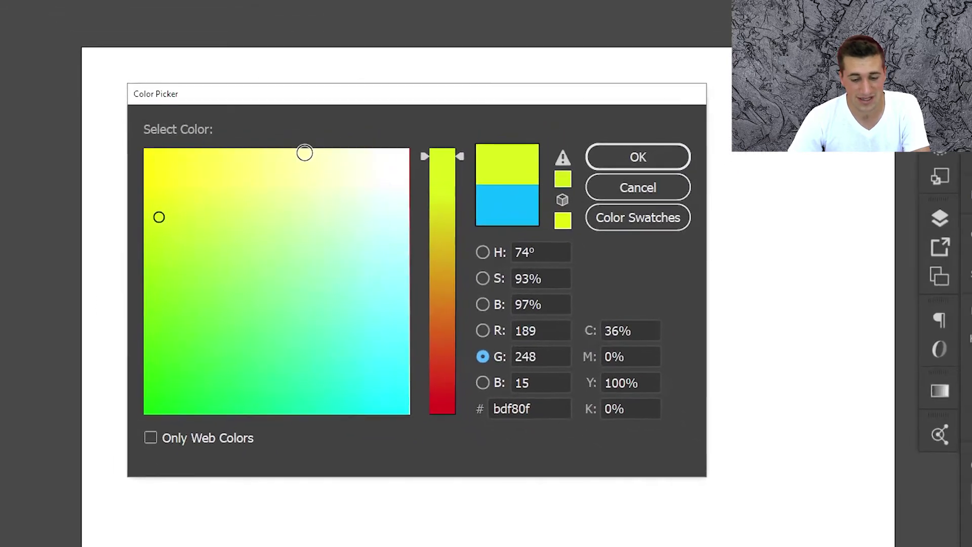
{"action": "left_click", "coordinate": [440, 379]}
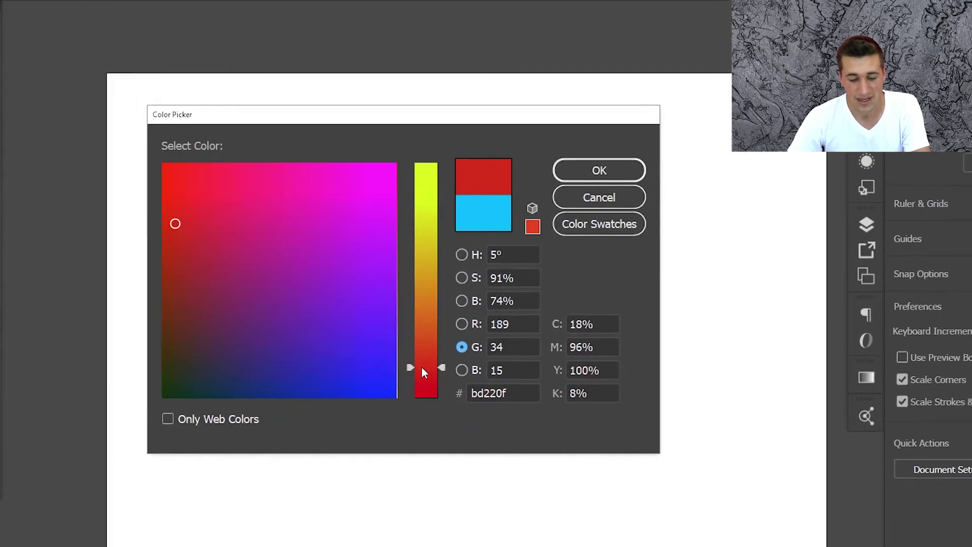
{"action": "left_click", "coordinate": [427, 286]}
{"action": "left_click", "coordinate": [427, 167]}
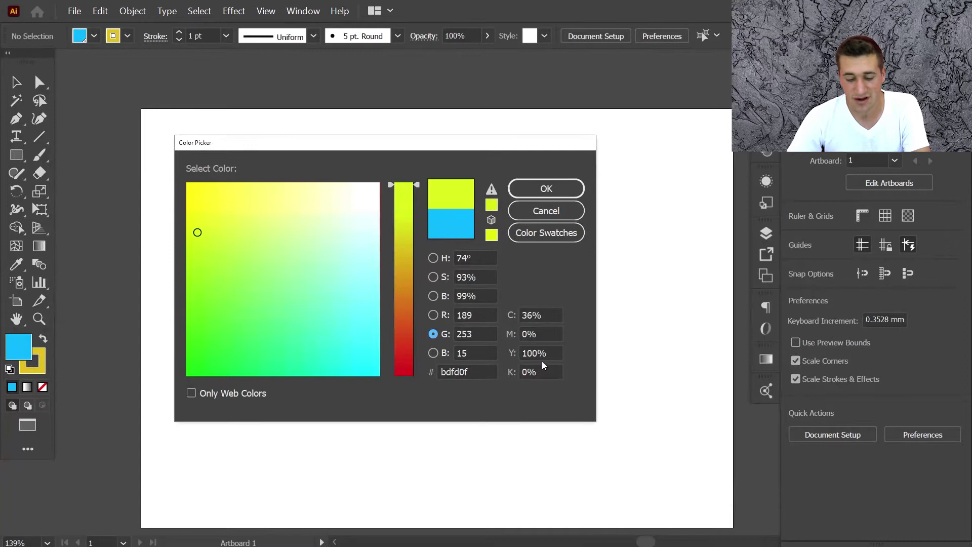
Nudge cyan up to 37% and magenta to 3%.
{"action": "left_click", "coordinate": [544, 315]}
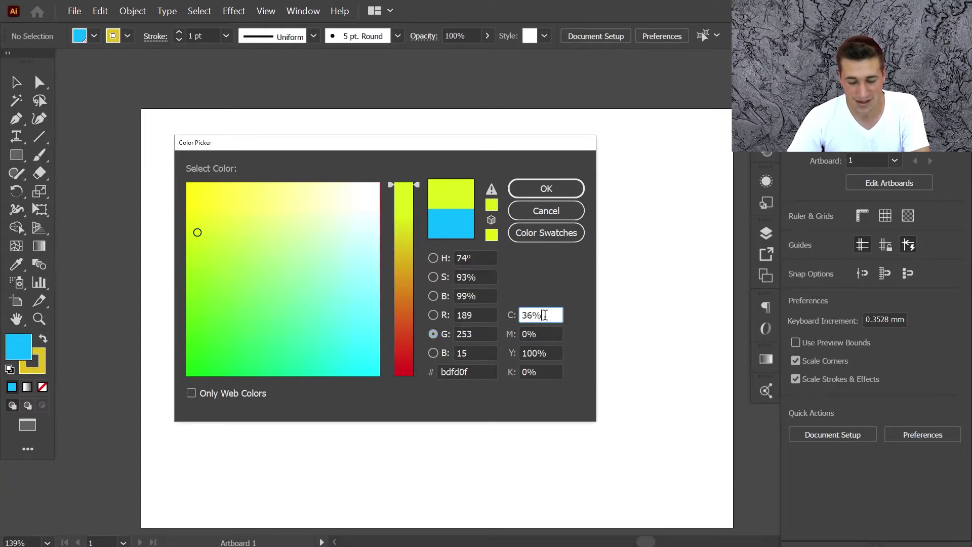
{"action": "key", "text": "Up"}
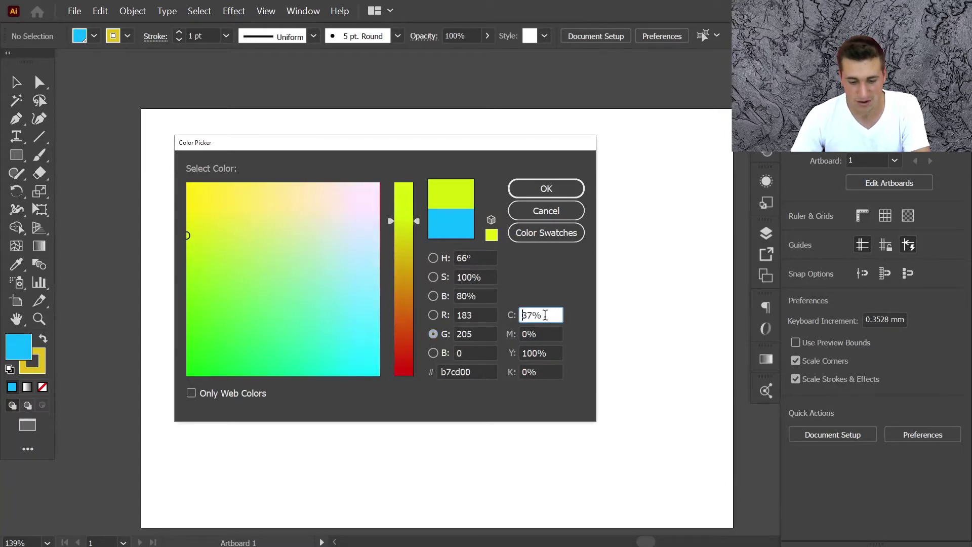
{"action": "left_click", "coordinate": [548, 334]}
{"action": "key", "text": "Up"}
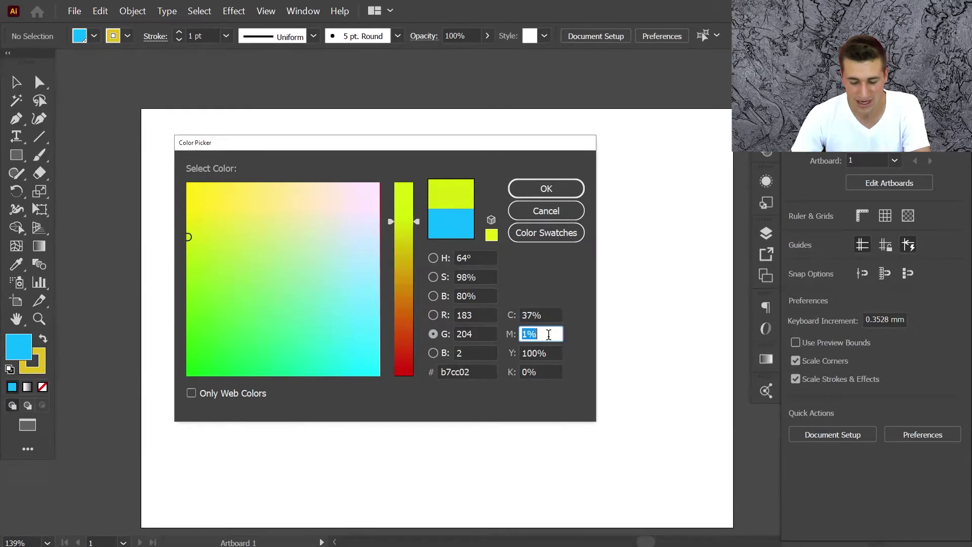
{"action": "key", "text": "Down"}
{"action": "key", "text": "Up"}
{"action": "key", "text": "Up"}
{"action": "key", "text": "Up"}
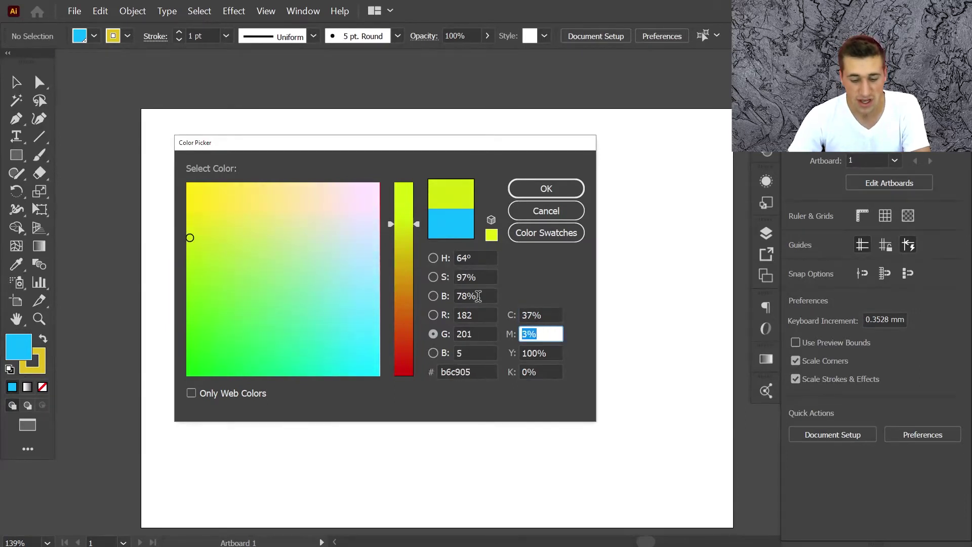
Raise red to 190 and fine-tune green to 248, giving yellow fff805.
{"action": "left_click", "coordinate": [474, 315]}
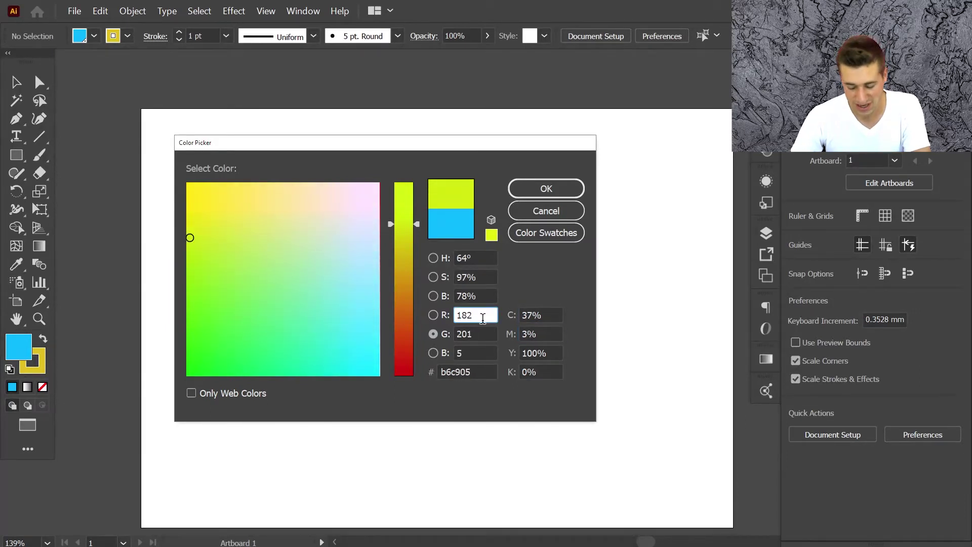
{"action": "key", "text": "Up"}
{"action": "key", "text": "Up"}
{"action": "key", "text": "Up"}
{"action": "key", "text": "Up"}
{"action": "key", "text": "Up"}
{"action": "key", "text": "Up"}
{"action": "key", "text": "Up"}
{"action": "key", "text": "Up"}
{"action": "key", "text": "Up"}
{"action": "key", "text": "Up"}
{"action": "key", "text": "Up"}
{"action": "key", "text": "Up"}
{"action": "key", "text": "Up"}
{"action": "key", "text": "Up"}
{"action": "key", "text": "Up"}
{"action": "key", "text": "Up"}
{"action": "key", "text": "Up"}
{"action": "key", "text": "Up"}
{"action": "key", "text": "Up"}
{"action": "key", "text": "Up"}
{"action": "key", "text": "Up"}
{"action": "key", "text": "Up"}
{"action": "key", "text": "Up"}
{"action": "key", "text": "Up"}
{"action": "key", "text": "Up"}
{"action": "key", "text": "Up"}
{"action": "key", "text": "Up"}
{"action": "key", "text": "Up"}
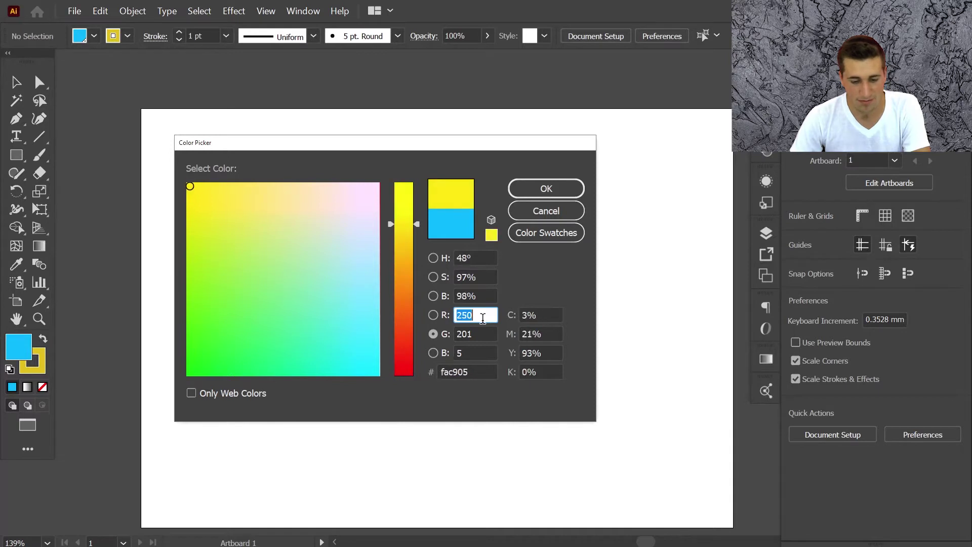
{"action": "left_click", "coordinate": [408, 190]}
{"action": "left_click_drag", "start_coordinate": [406, 189], "coordinate": [404, 186]}
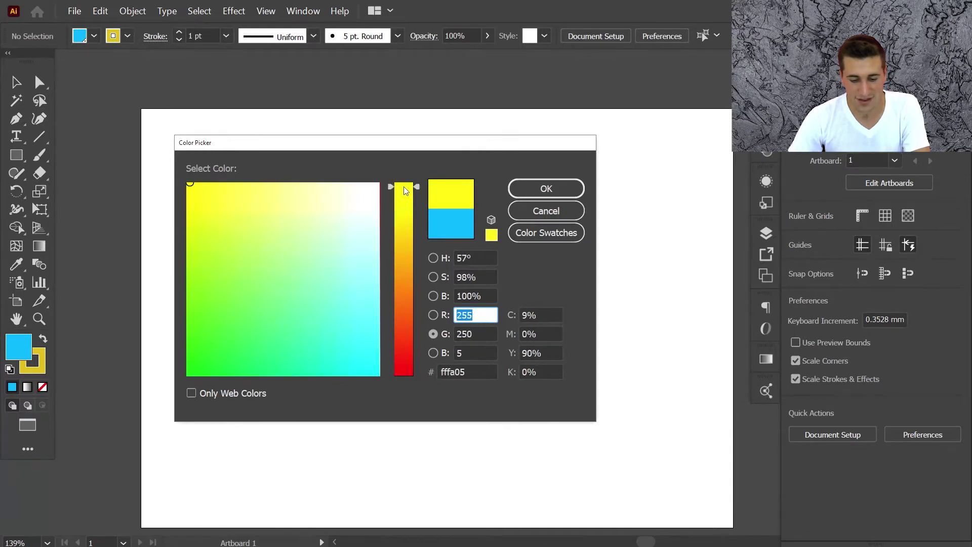
{"action": "left_click", "coordinate": [399, 188]}
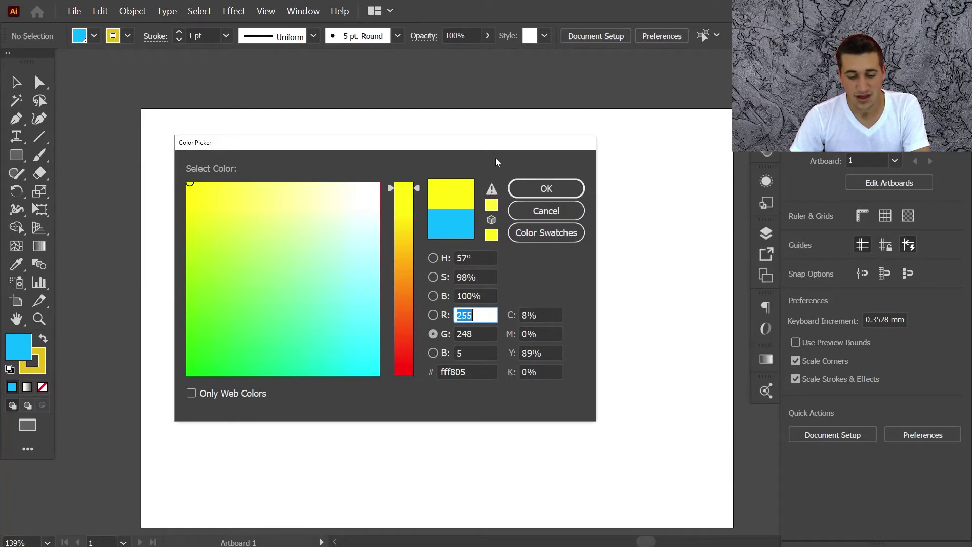
Fix the yellow via the gamut and web-safe warnings, then shift the hue to ffdf00.
{"action": "left_click", "coordinate": [491, 190]}
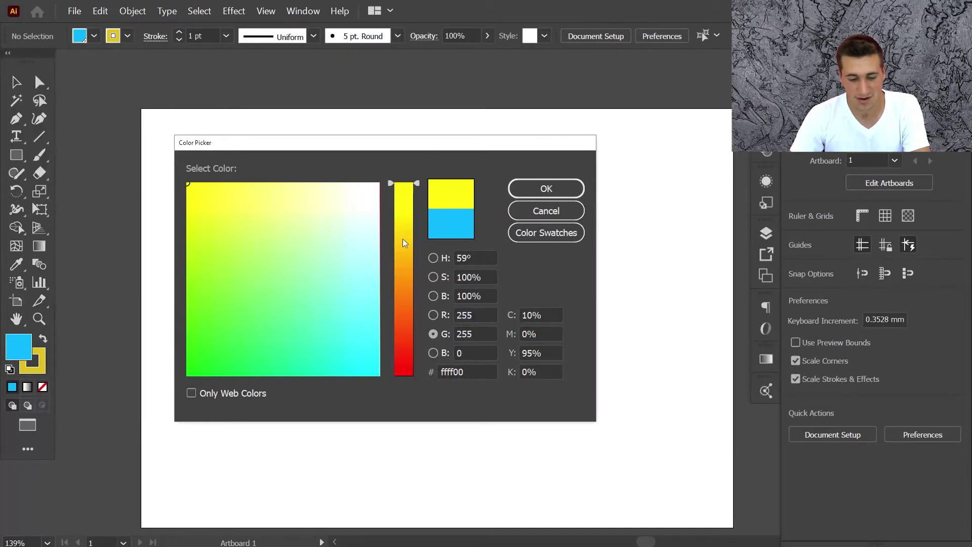
{"action": "left_click", "coordinate": [405, 196]}
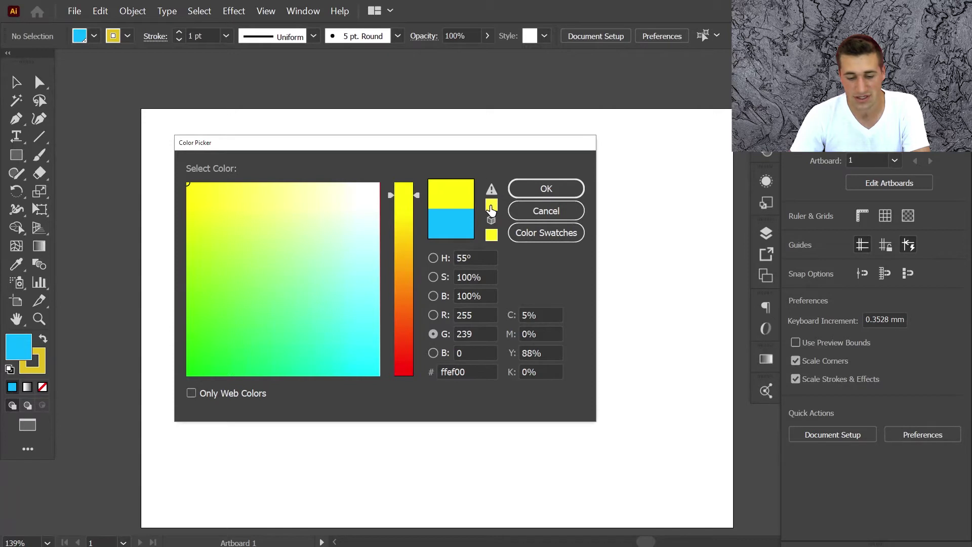
{"action": "left_click", "coordinate": [491, 208]}
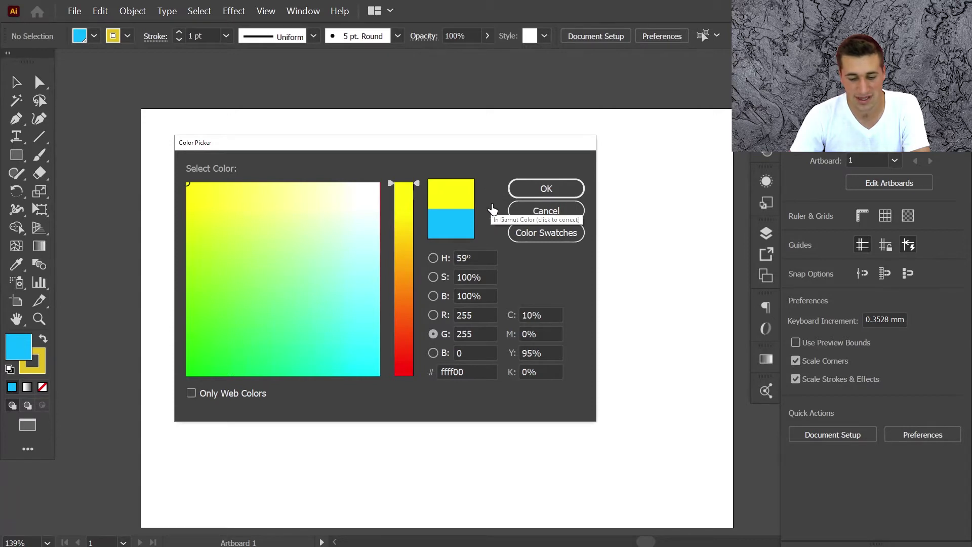
{"action": "left_click", "coordinate": [400, 215]}
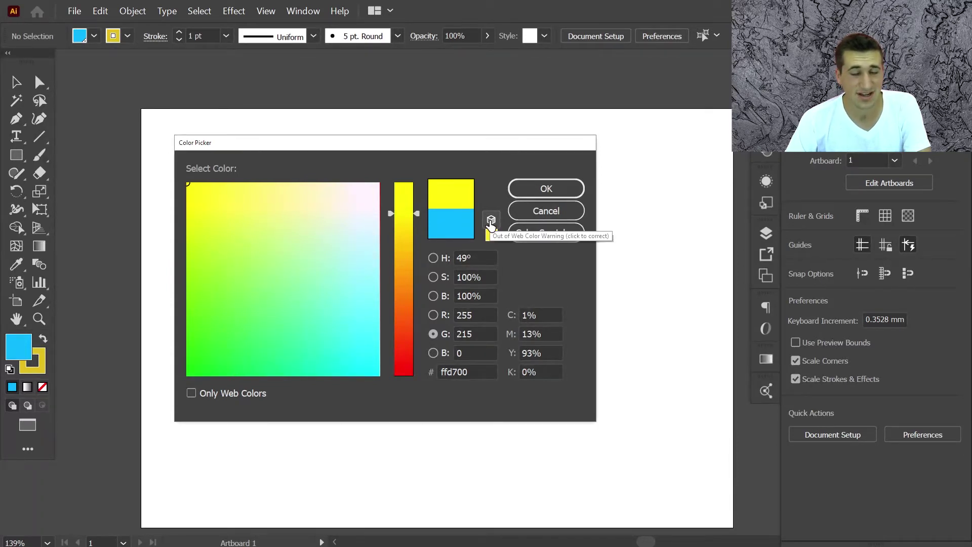
{"action": "left_click", "coordinate": [490, 221]}
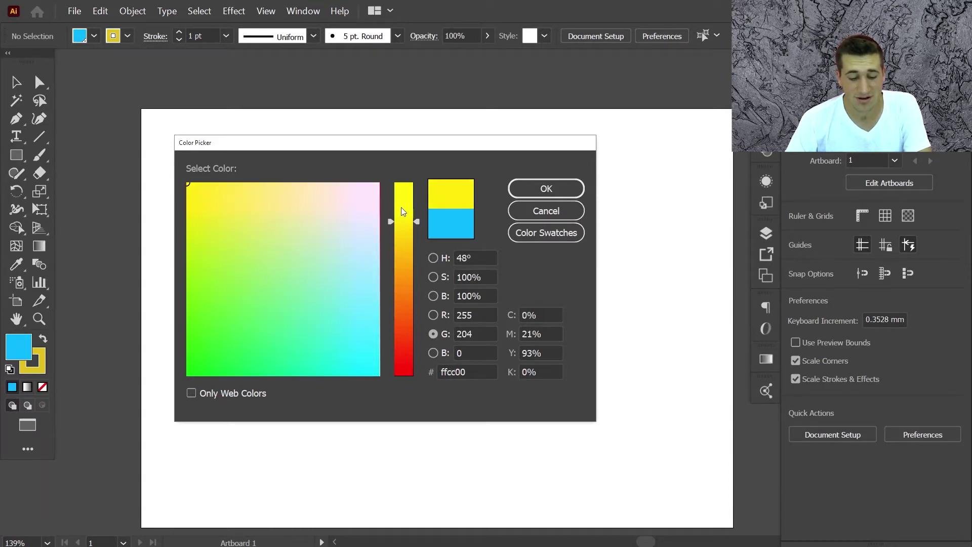
{"action": "left_click_drag", "start_coordinate": [403, 211], "coordinate": [402, 208]}
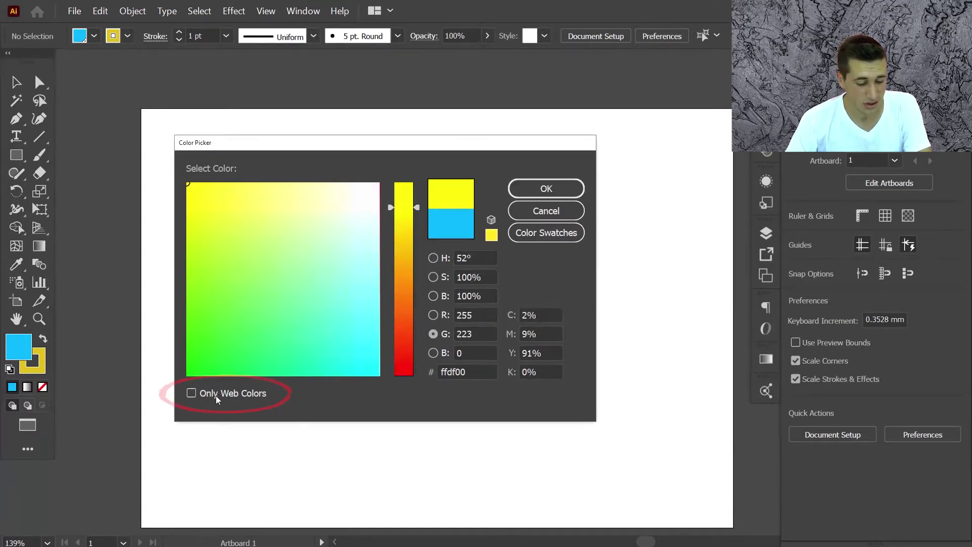
Pick web-safe colours like 99cc99 and 336633, then disable Only Web Colors and choose 85dd1f.
{"action": "left_click", "coordinate": [234, 397]}
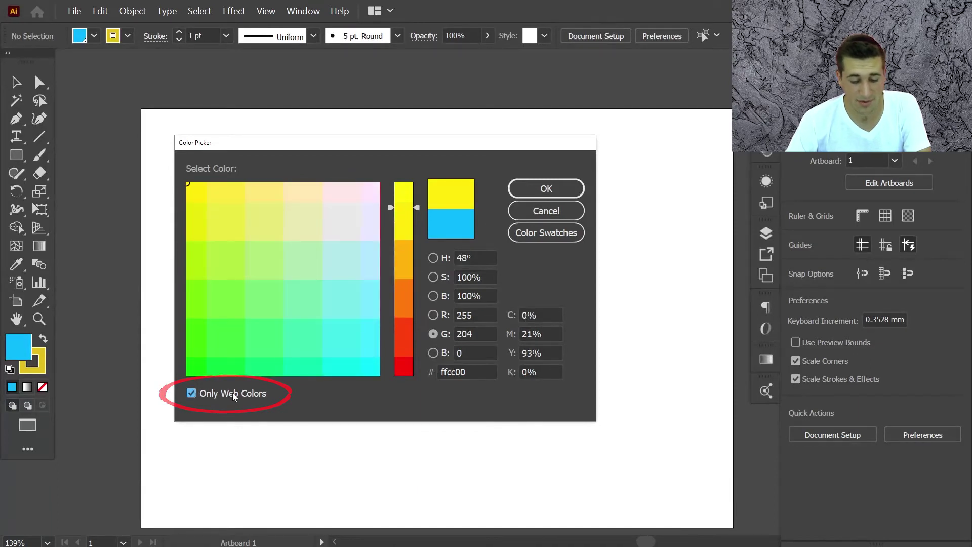
{"action": "left_click", "coordinate": [293, 250]}
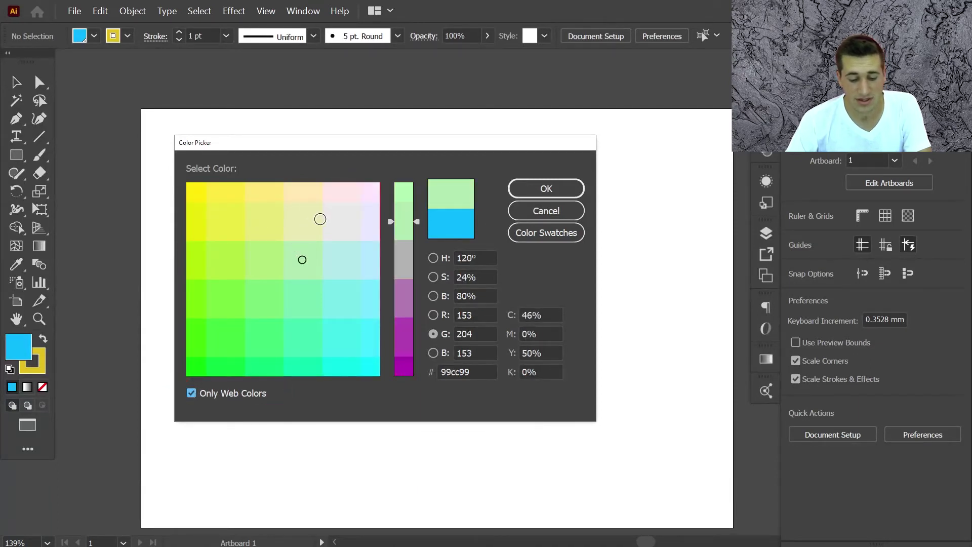
{"action": "left_click", "coordinate": [443, 281]}
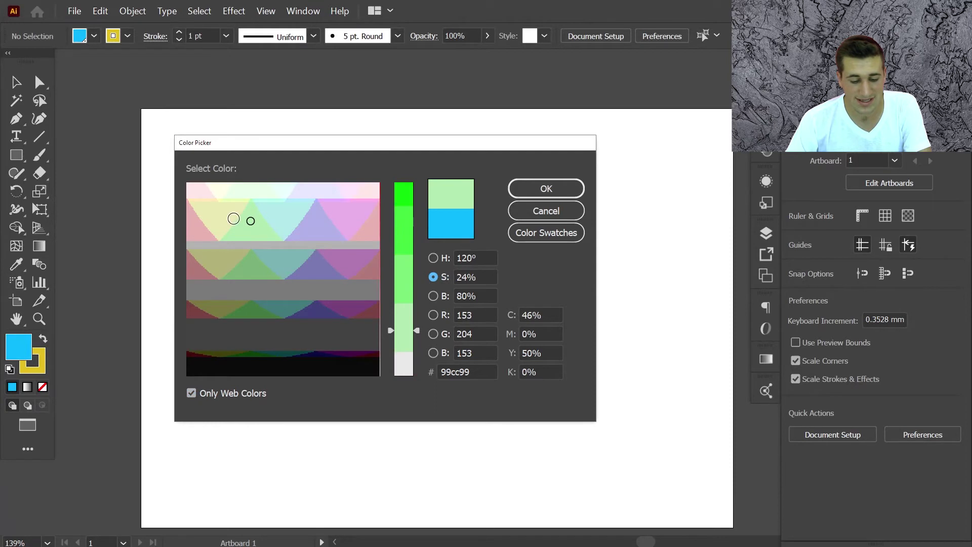
{"action": "left_click", "coordinate": [233, 219]}
{"action": "left_click", "coordinate": [433, 258]}
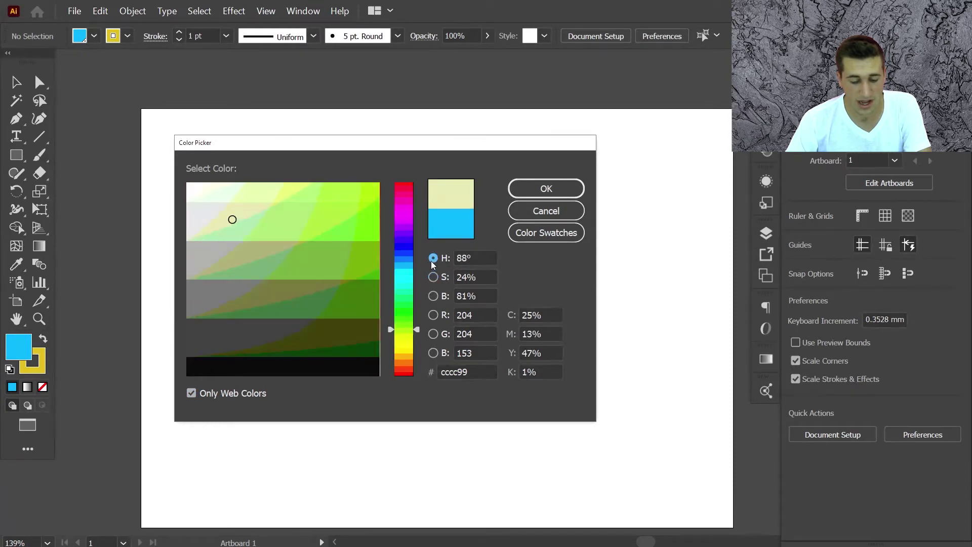
{"action": "left_click_drag", "start_coordinate": [262, 272], "coordinate": [281, 215]}
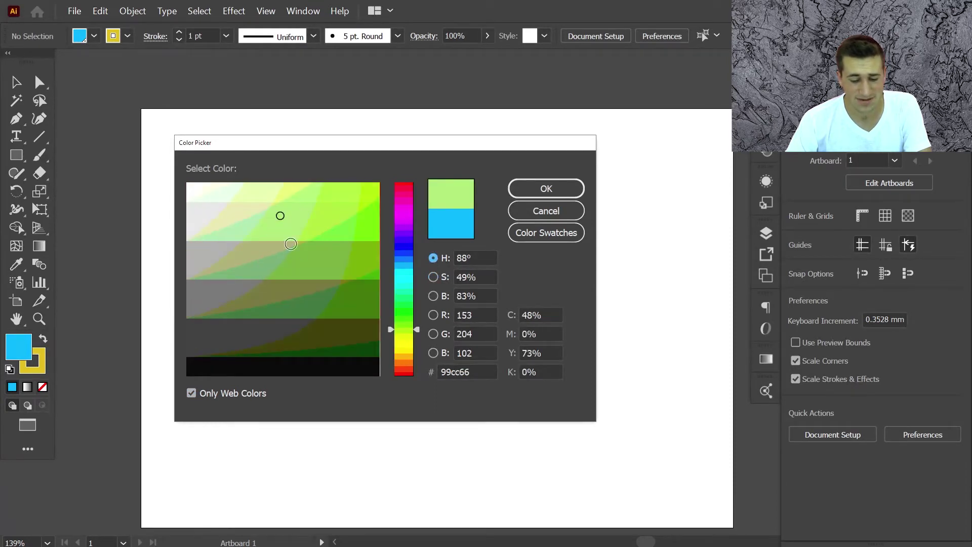
{"action": "left_click", "coordinate": [315, 312]}
{"action": "left_click", "coordinate": [232, 392]}
{"action": "left_click", "coordinate": [352, 208]}
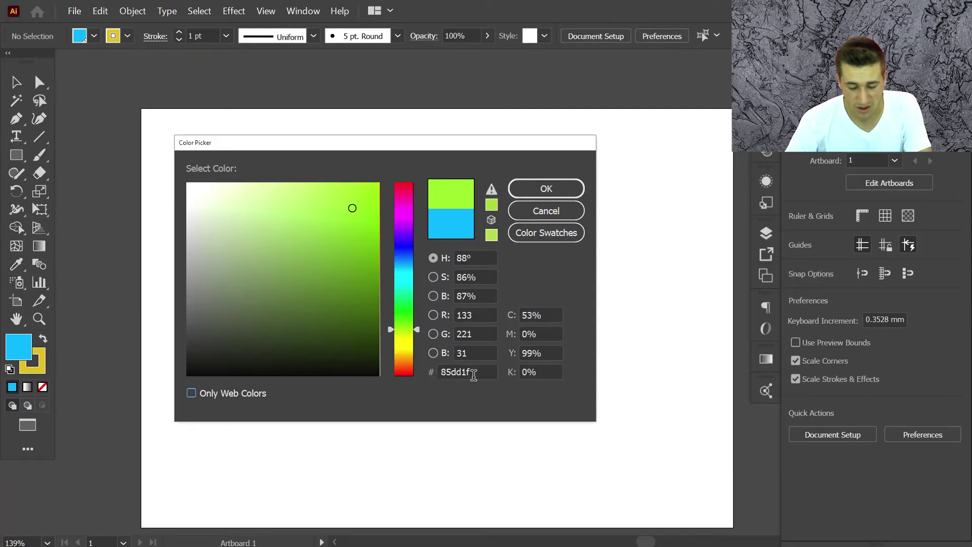
Shift the hue away from green and try magenta, pink and dark grey shades.
{"action": "left_click", "coordinate": [478, 372]}
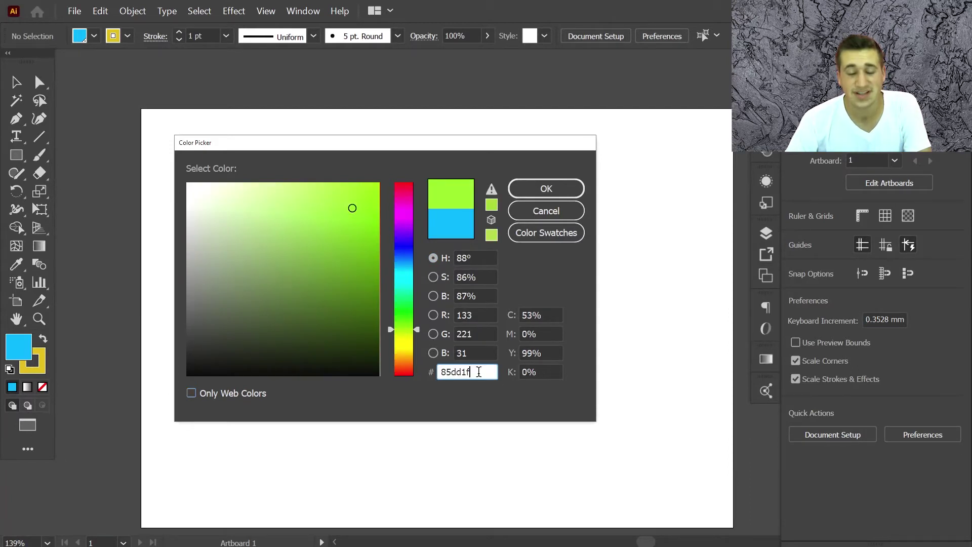
{"action": "left_click_drag", "start_coordinate": [407, 299], "coordinate": [407, 204]}
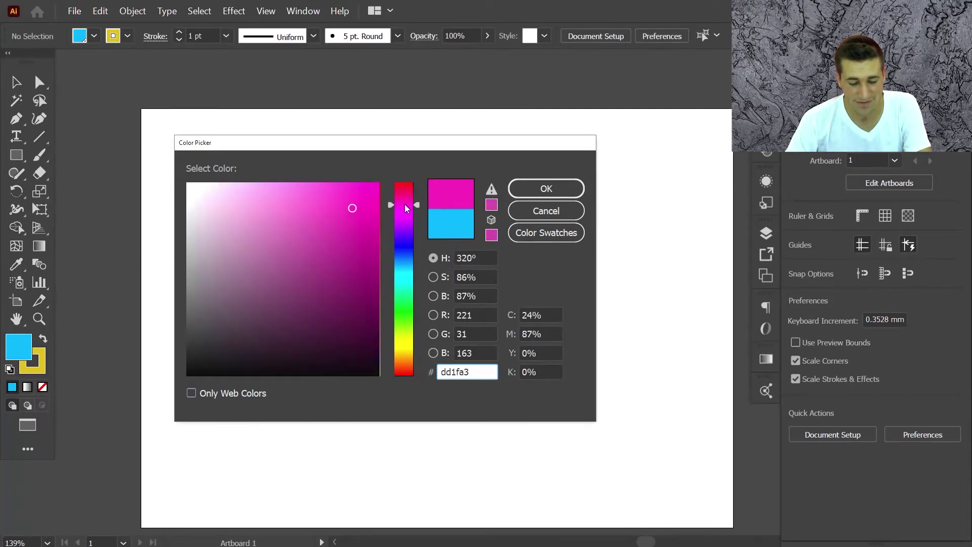
{"action": "left_click", "coordinate": [277, 274]}
{"action": "left_click", "coordinate": [317, 289]}
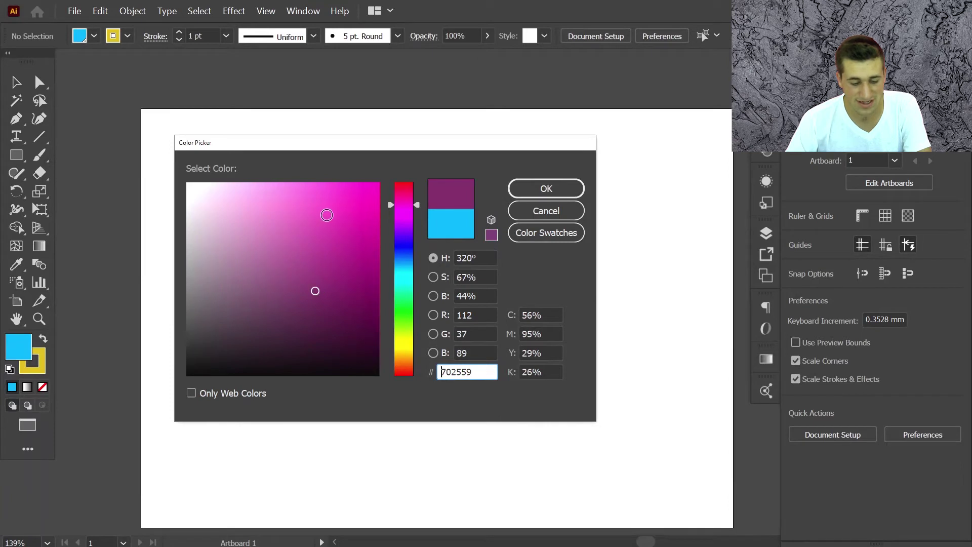
{"action": "left_click", "coordinate": [325, 210]}
{"action": "left_click", "coordinate": [266, 216]}
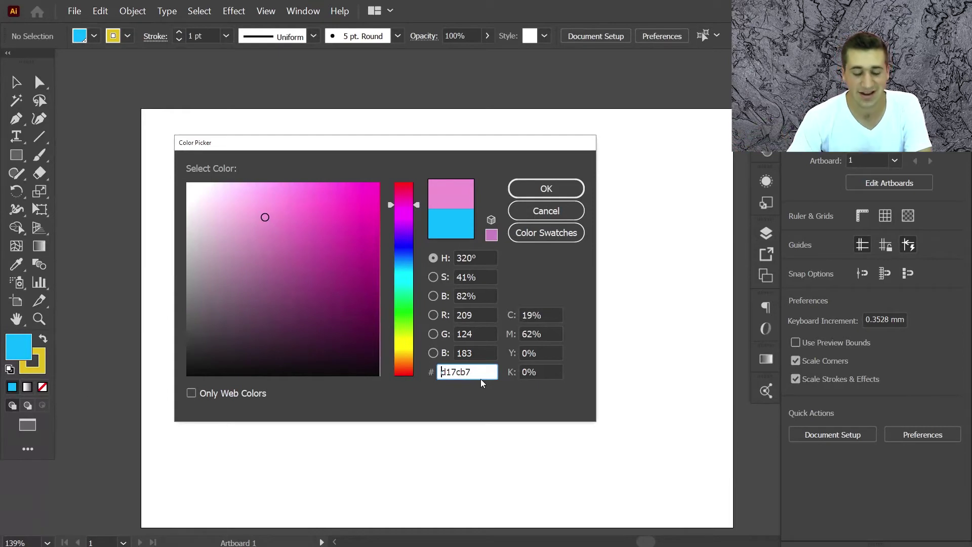
{"action": "left_click", "coordinate": [203, 295]}
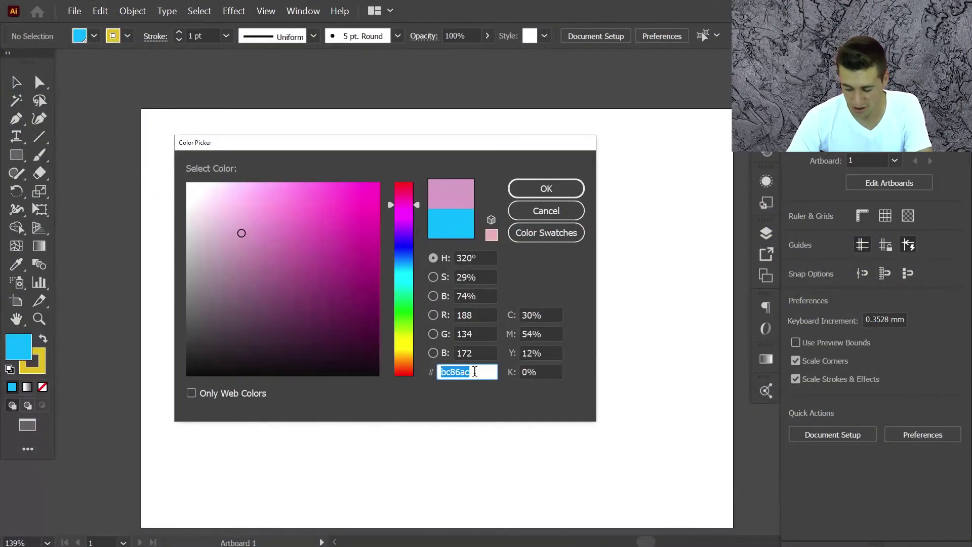
Enter hex 0022aa, then pick the brighter blue 2753e2 in the colour field.
{"action": "type", "text": "0022aa"}
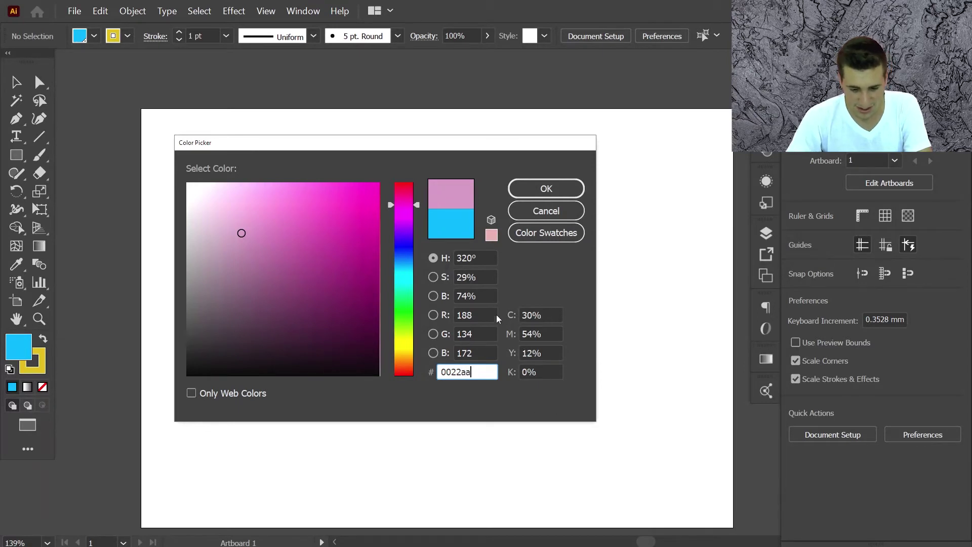
{"action": "left_click", "coordinate": [487, 313]}
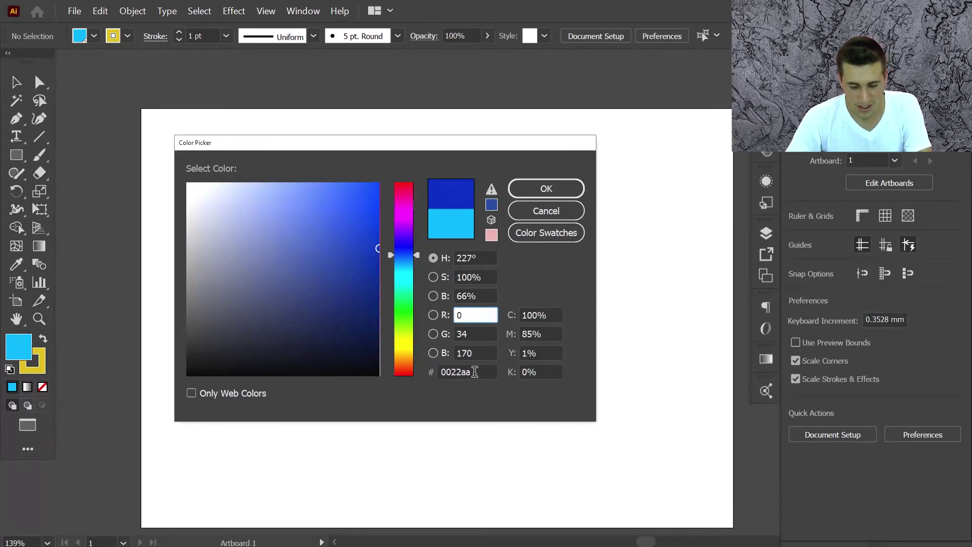
{"action": "double_click", "coordinate": [474, 371]}
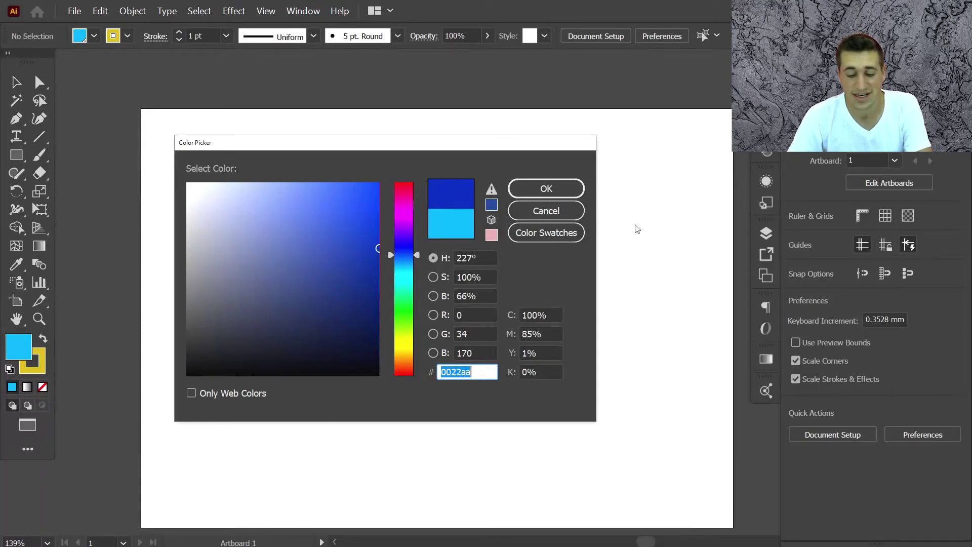
{"action": "left_click", "coordinate": [266, 208]}
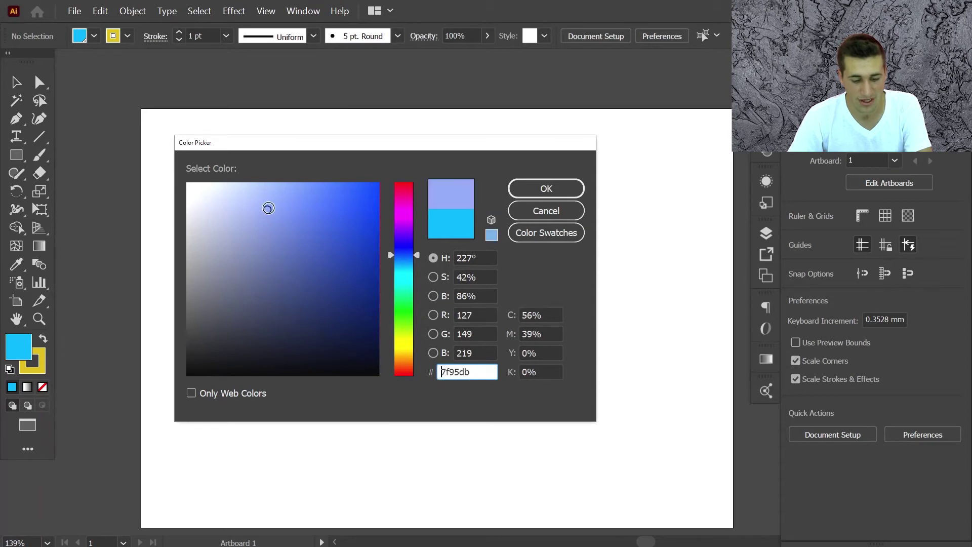
{"action": "left_click", "coordinate": [347, 202]}
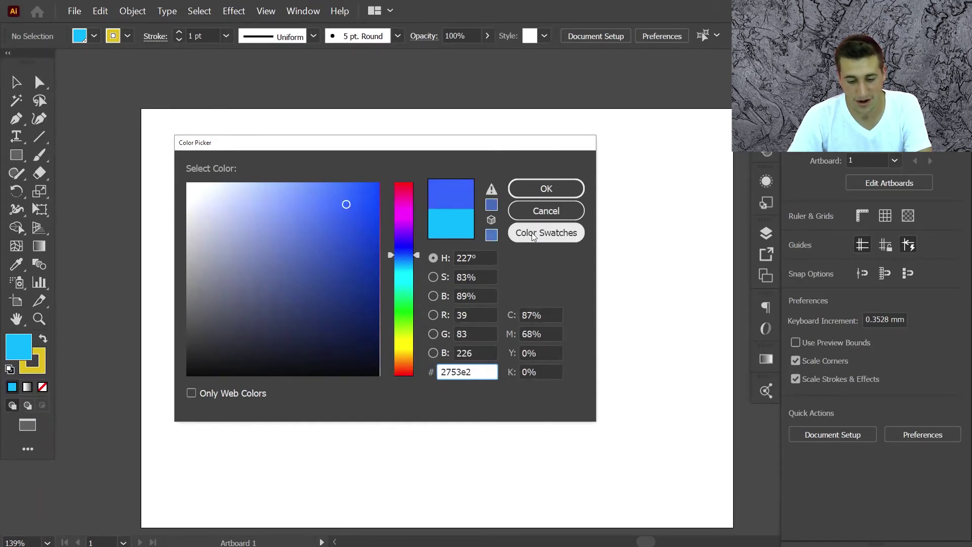
Glance at the Color Picker's swatch list and the Swatches panel, then close both.
{"action": "key", "text": "shift+Tab"}
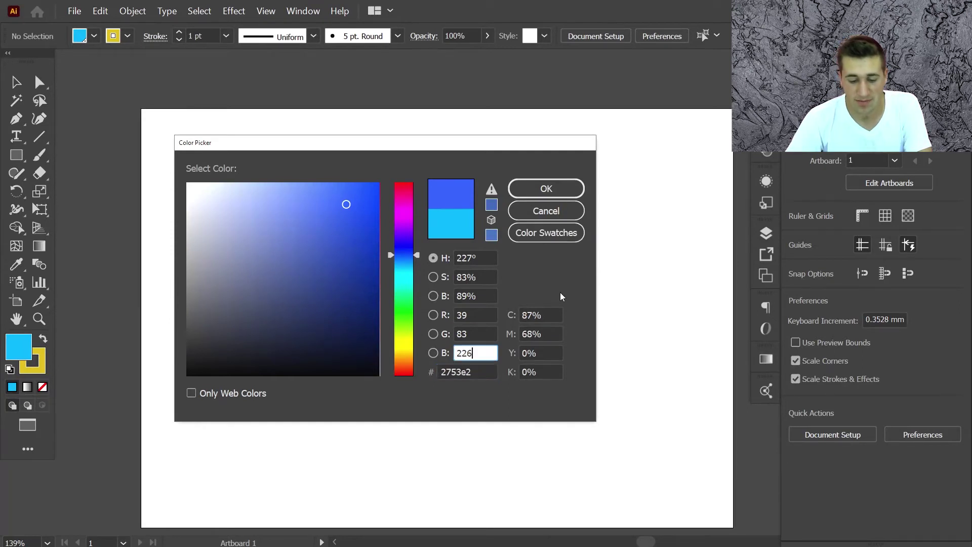
{"action": "left_click", "coordinate": [537, 233]}
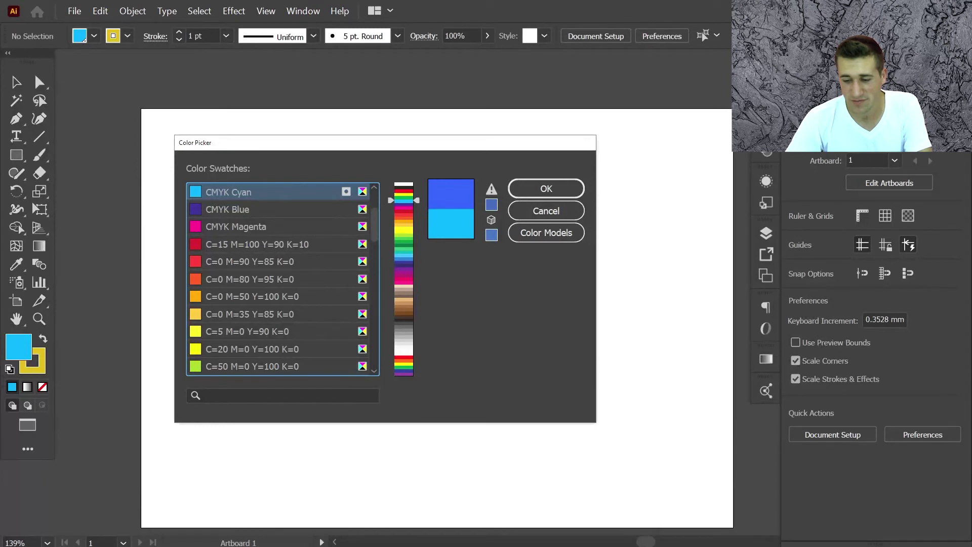
{"action": "left_click", "coordinate": [546, 195]}
{"action": "left_click", "coordinate": [766, 70]}
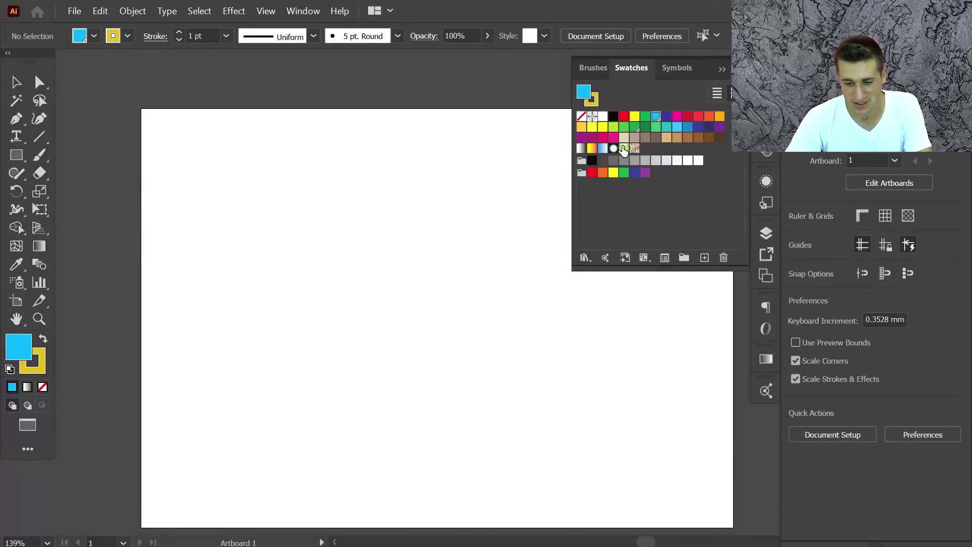
{"action": "left_click", "coordinate": [722, 69]}
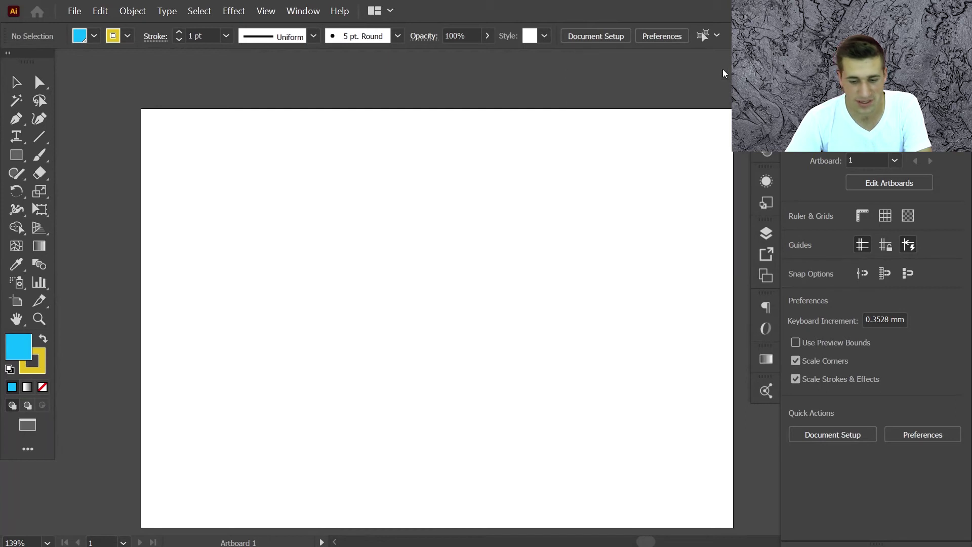
Pick the red swatch C=15 M=100 Y=90 K=10 from the fill's Color Picker swatch list.
{"action": "double_click", "coordinate": [16, 354]}
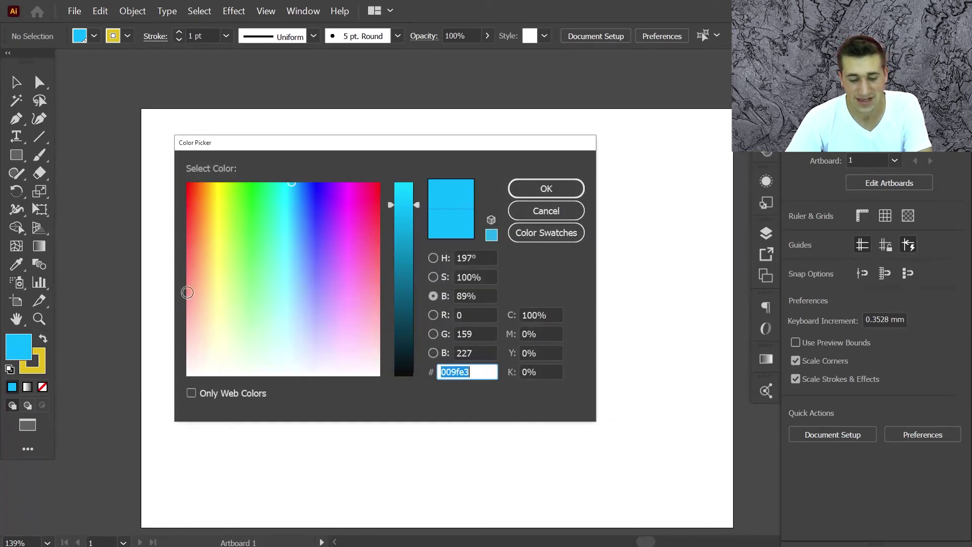
{"action": "left_click", "coordinate": [550, 235]}
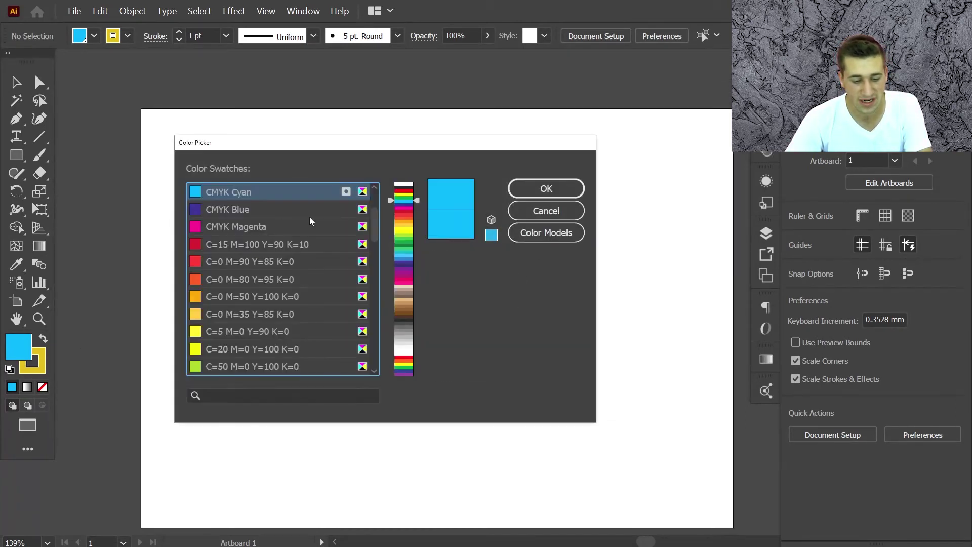
{"action": "scroll", "coordinate": [254, 332], "scroll_direction": "down", "scroll_amount": 8}
{"action": "scroll", "coordinate": [254, 332], "scroll_direction": "up", "scroll_amount": 15}
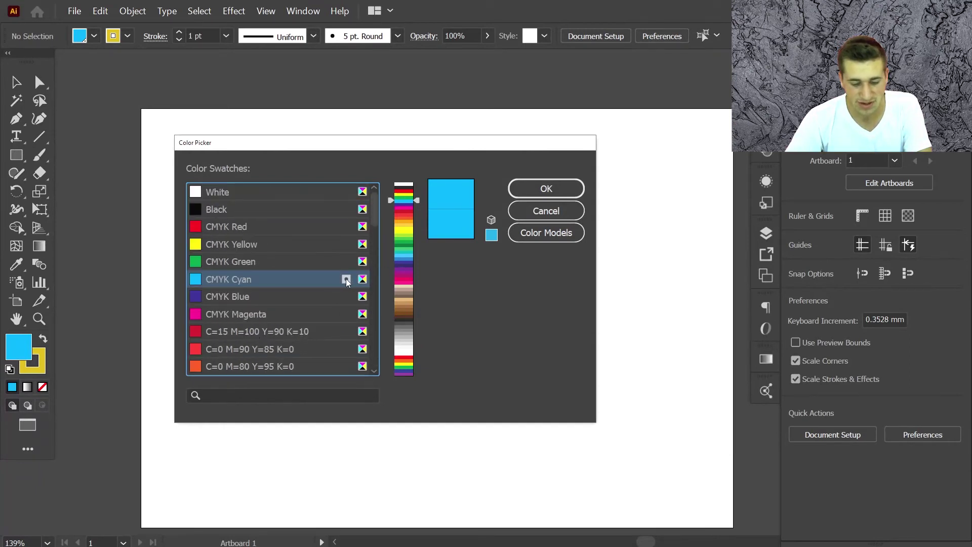
{"action": "scroll", "coordinate": [346, 282], "scroll_direction": "down", "scroll_amount": 8}
{"action": "scroll", "coordinate": [344, 282], "scroll_direction": "up", "scroll_amount": 5}
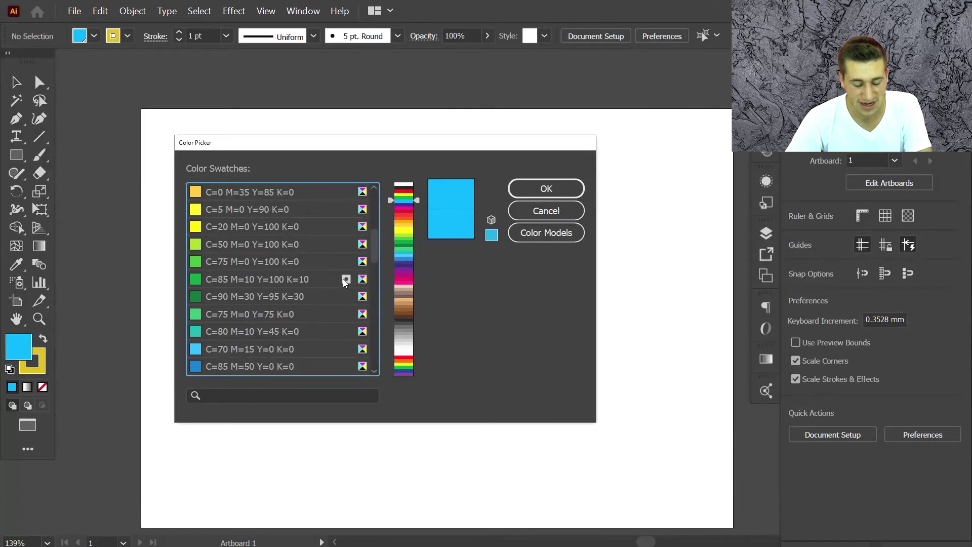
{"action": "scroll", "coordinate": [330, 278], "scroll_direction": "down", "scroll_amount": 5}
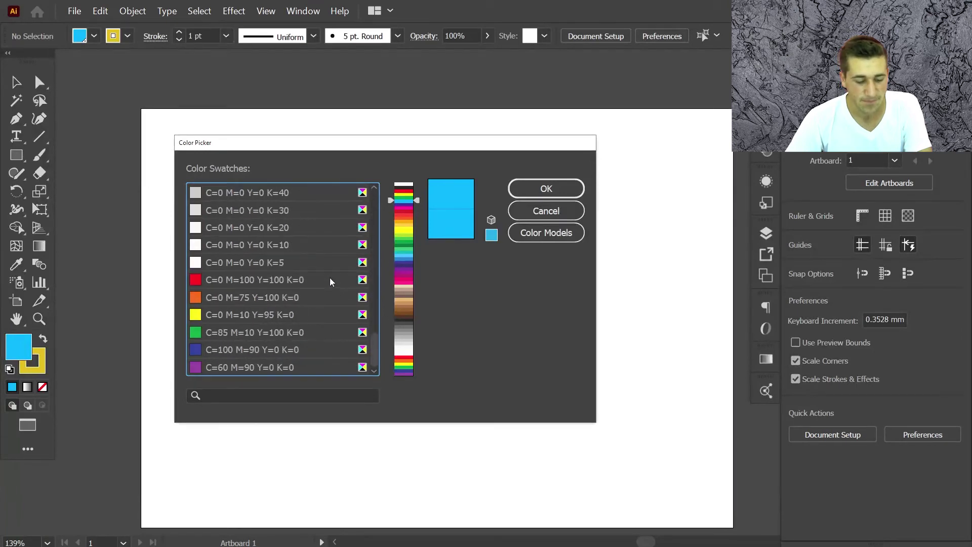
{"action": "scroll", "coordinate": [329, 280], "scroll_direction": "up", "scroll_amount": 10}
{"action": "scroll", "coordinate": [330, 279], "scroll_direction": "down", "scroll_amount": 6}
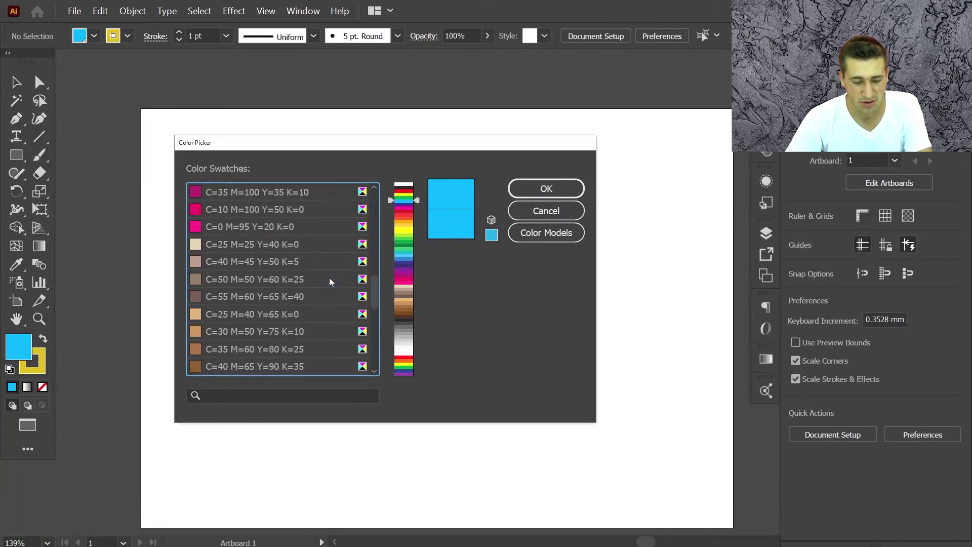
{"action": "left_click", "coordinate": [403, 203]}
{"action": "mouse_move", "coordinate": [403, 203]}
{"action": "left_mouse_down"}
{"action": "mouse_move", "coordinate": [396, 304]}
{"action": "mouse_move", "coordinate": [394, 214]}
{"action": "left_mouse_up"}
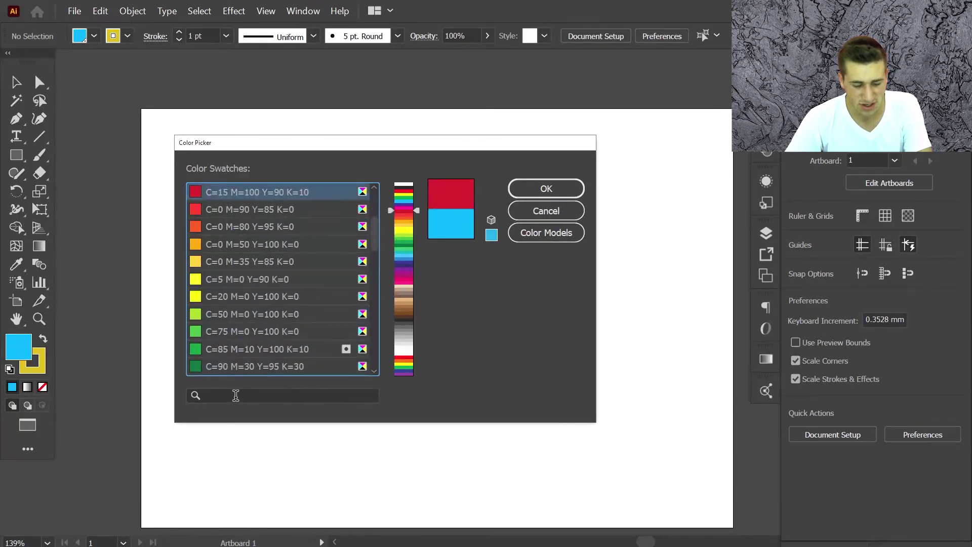
{"action": "scroll", "coordinate": [267, 322], "scroll_direction": "up", "scroll_amount": 3}
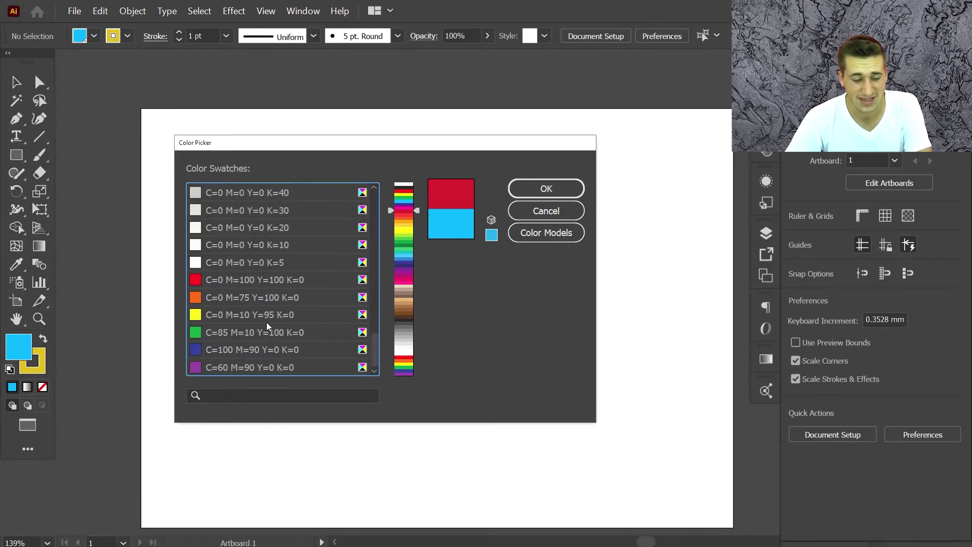
{"action": "key", "text": "Return"}
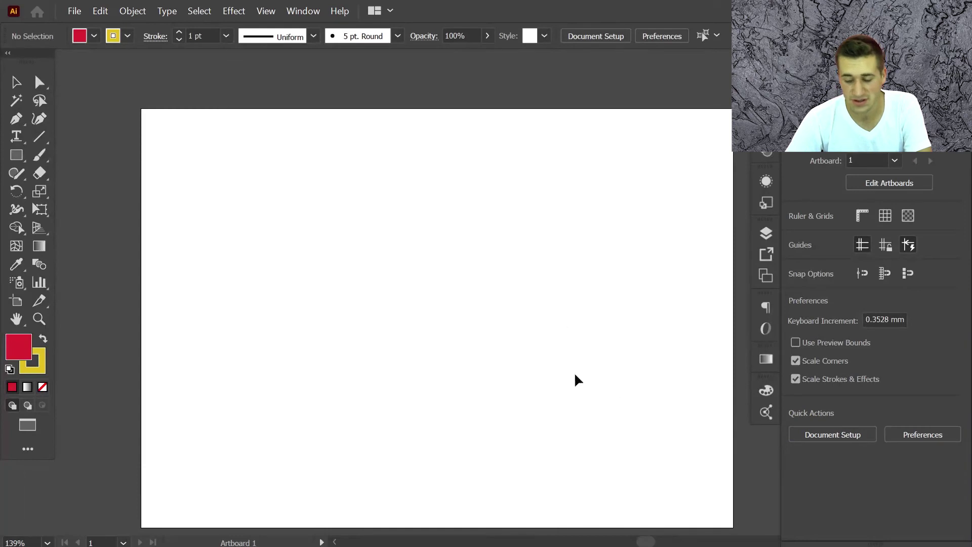
Float the Color panel mid-canvas and widen it to enlarge the colour spectrum.
{"action": "left_click", "coordinate": [767, 390]}
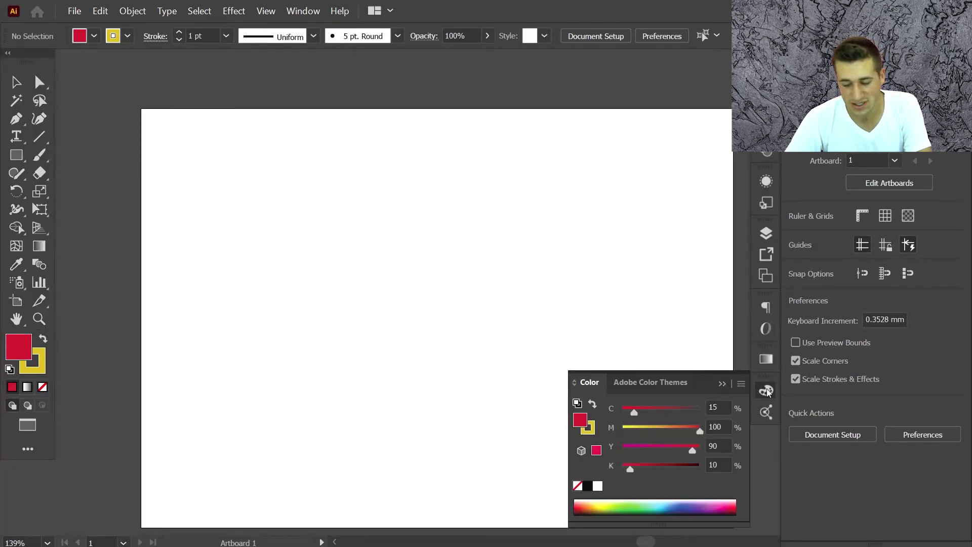
{"action": "left_click", "coordinate": [294, 10]}
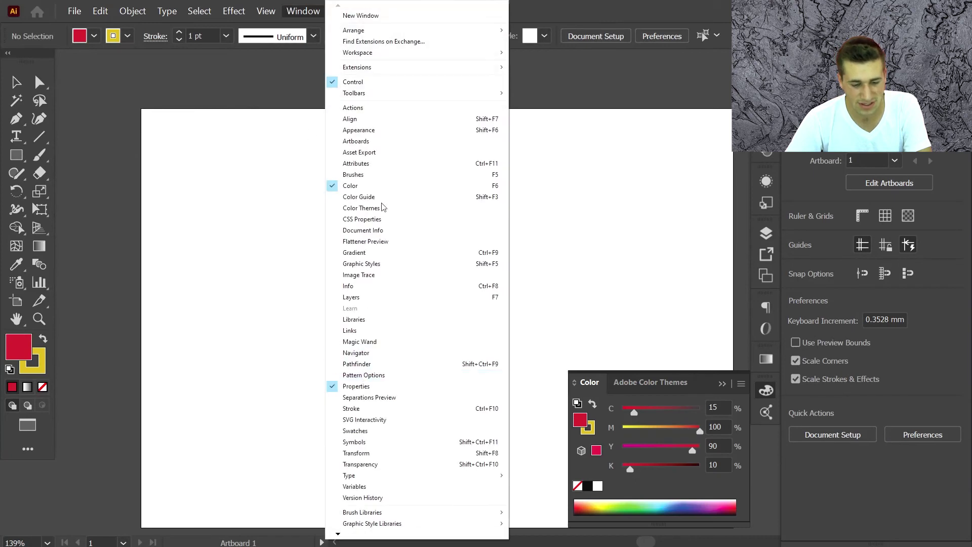
{"action": "left_click", "coordinate": [591, 384]}
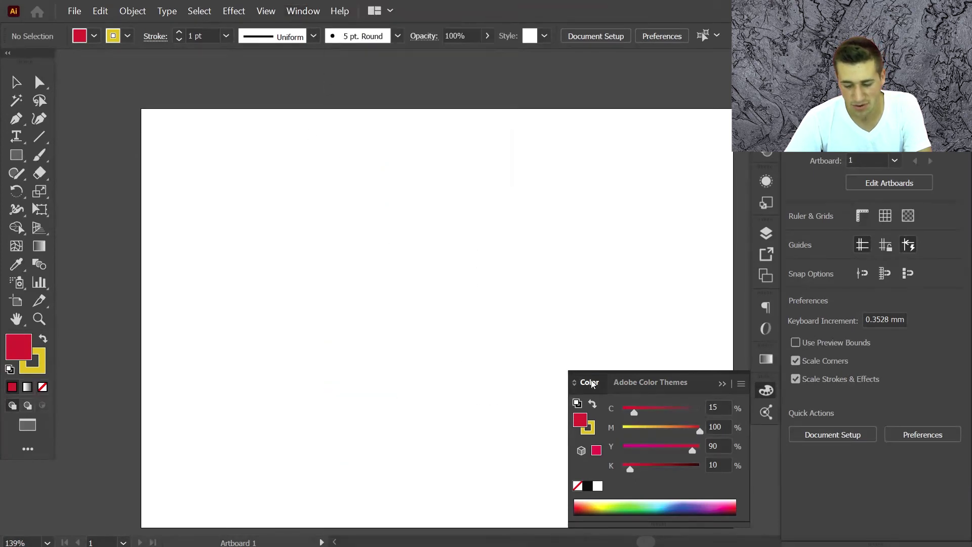
{"action": "left_click_drag", "start_coordinate": [591, 383], "coordinate": [361, 127]}
{"action": "left_click", "coordinate": [740, 157]}
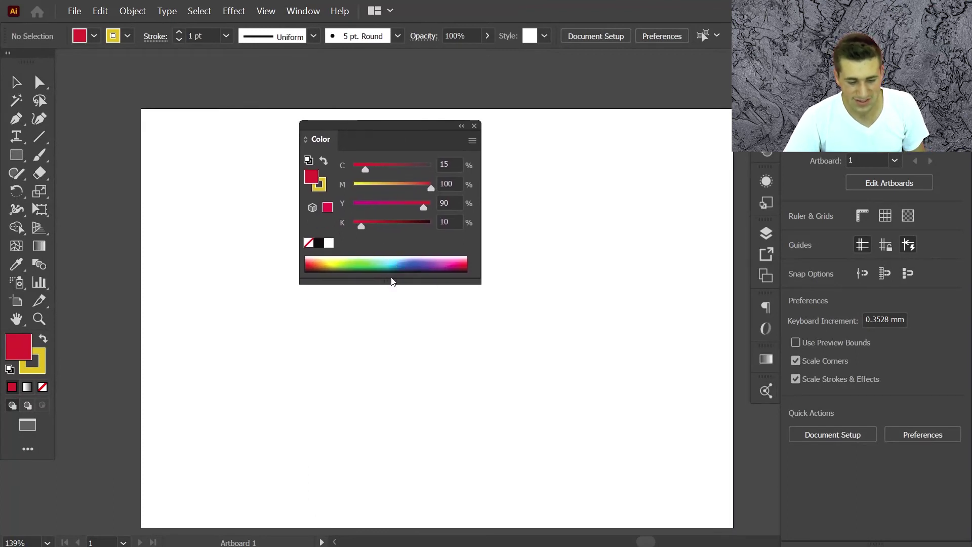
{"action": "left_click_drag", "start_coordinate": [391, 281], "coordinate": [394, 530]}
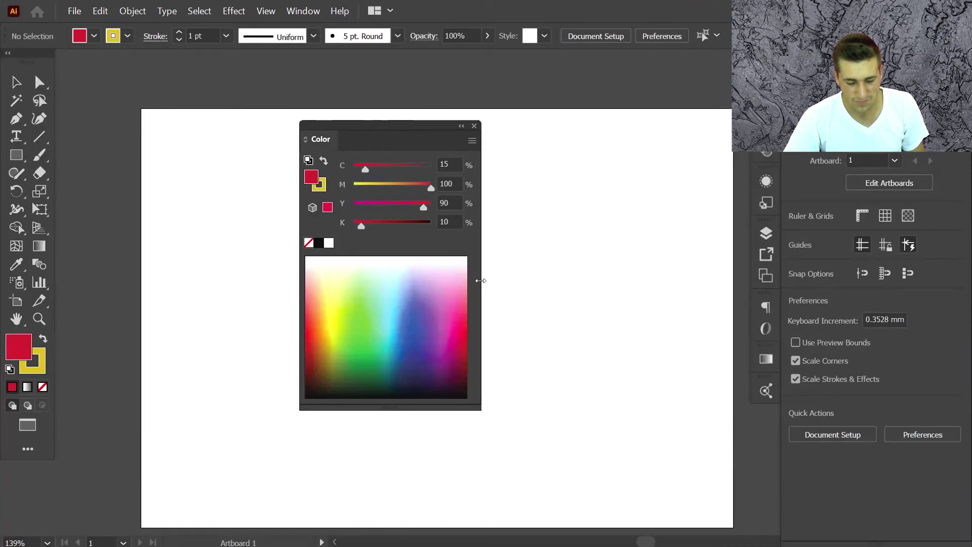
{"action": "left_click_drag", "start_coordinate": [480, 280], "coordinate": [774, 261]}
Switch the Color panel to RGB and pick blue 3390ff from the spectrum.
{"action": "left_click", "coordinate": [434, 304]}
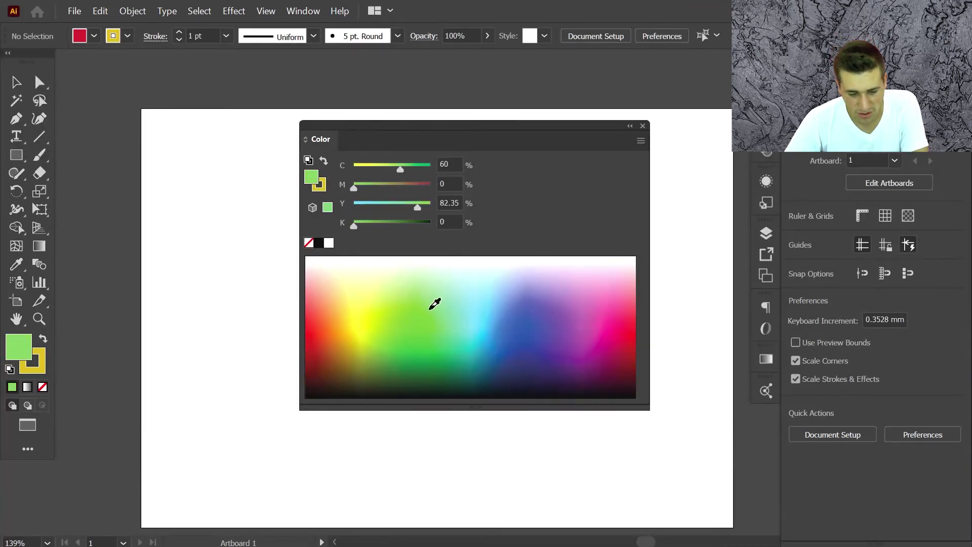
{"action": "left_click", "coordinate": [512, 280]}
{"action": "left_click", "coordinate": [388, 321]}
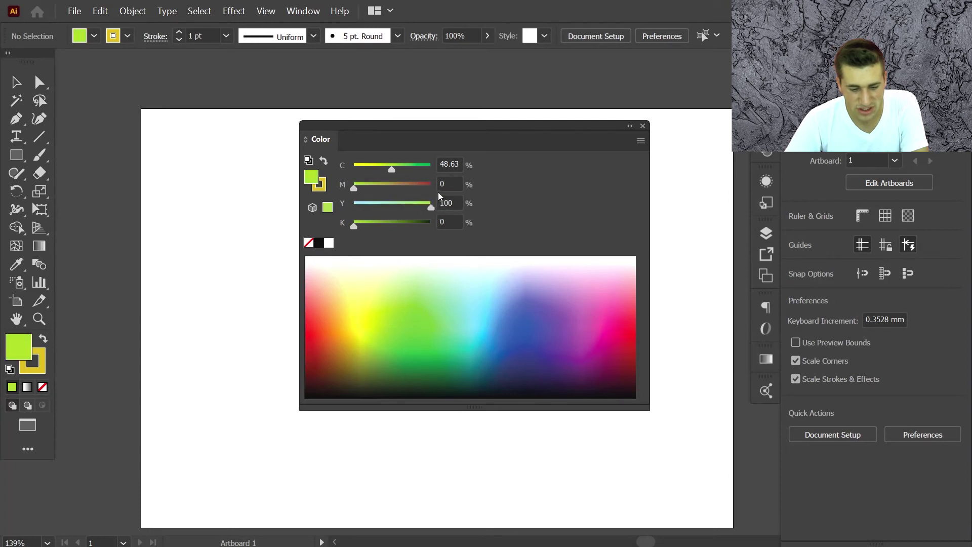
{"action": "left_click", "coordinate": [638, 142]}
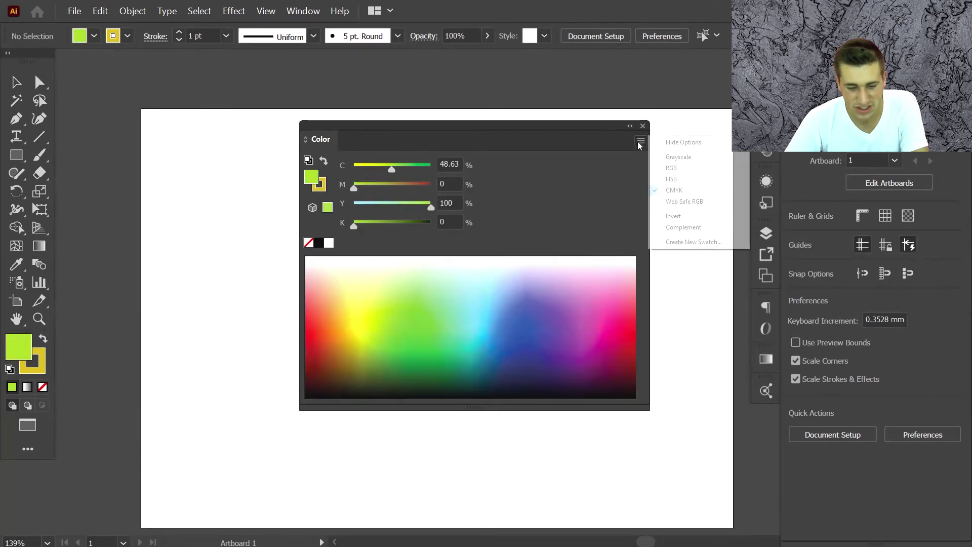
{"action": "left_click", "coordinate": [691, 170]}
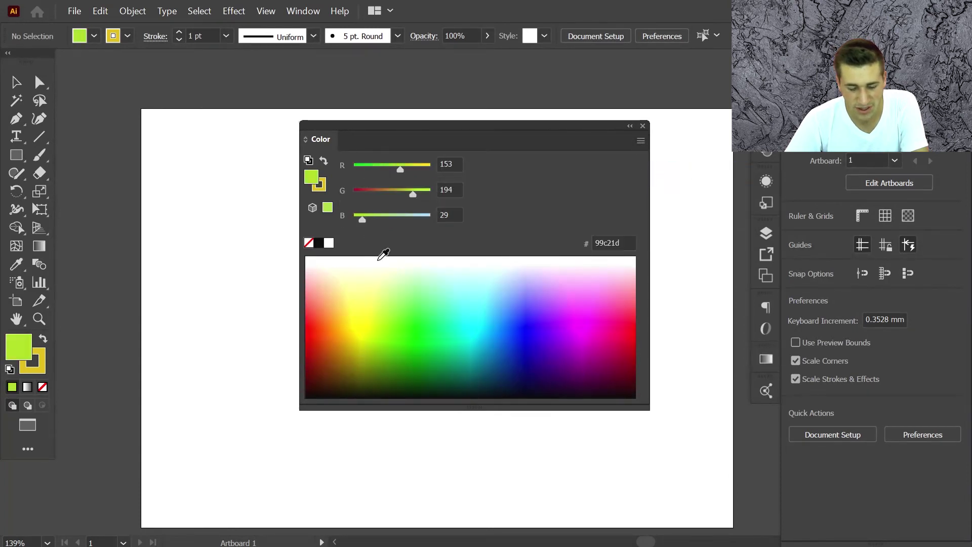
{"action": "left_click", "coordinate": [336, 306]}
{"action": "left_click", "coordinate": [341, 282]}
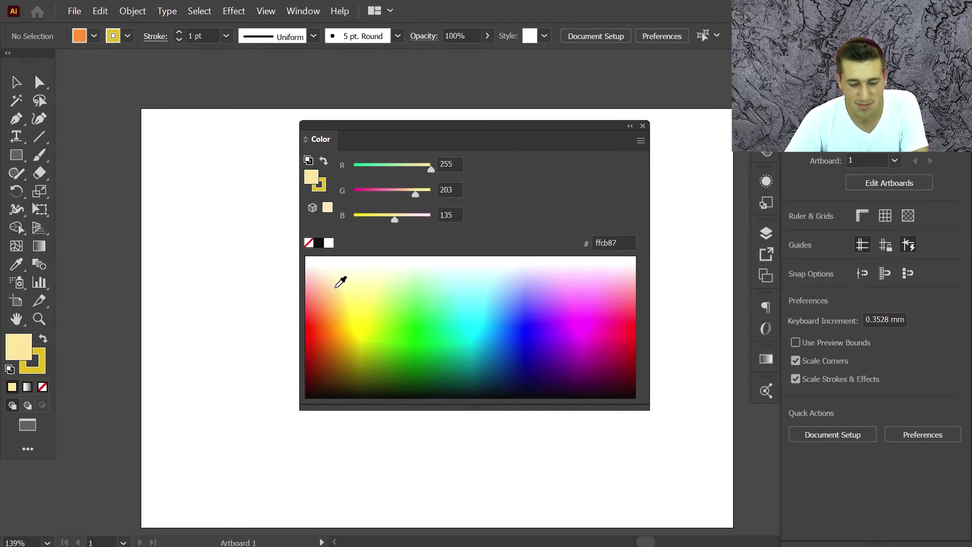
{"action": "left_click", "coordinate": [505, 305]}
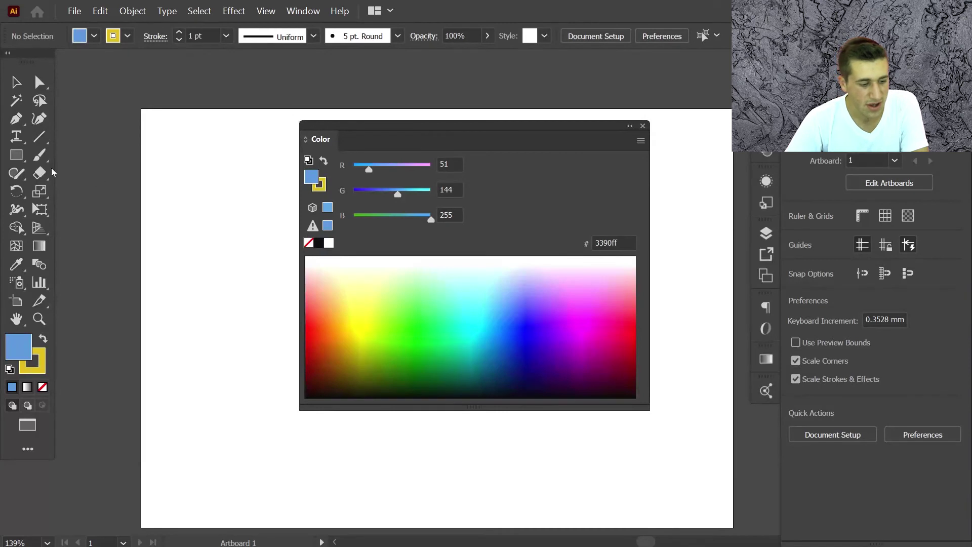
{"action": "left_click", "coordinate": [16, 155]}
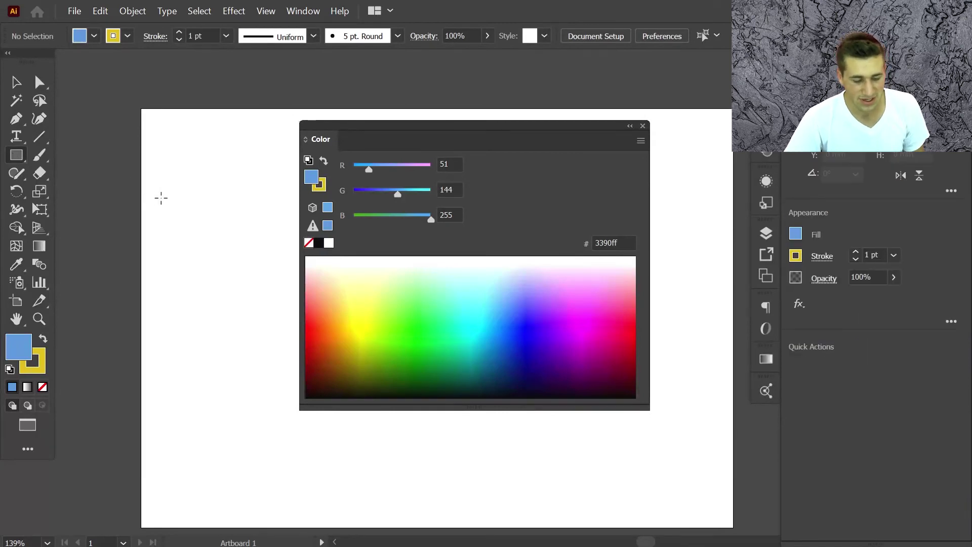
Draw a rectangle on the artboard's left and try fills, ending on light yellow ffd86f.
{"action": "left_click_drag", "start_coordinate": [161, 198], "coordinate": [292, 359]}
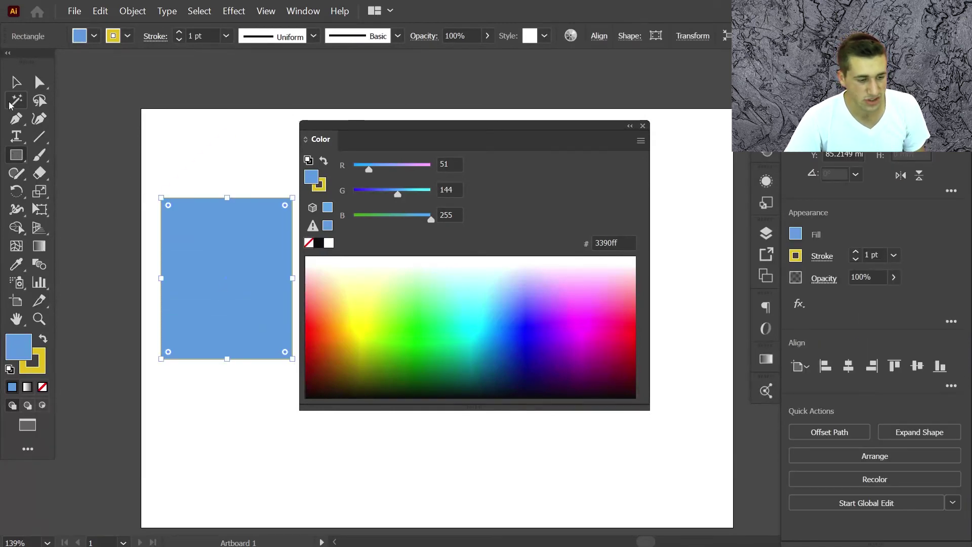
{"action": "left_click", "coordinate": [408, 268]}
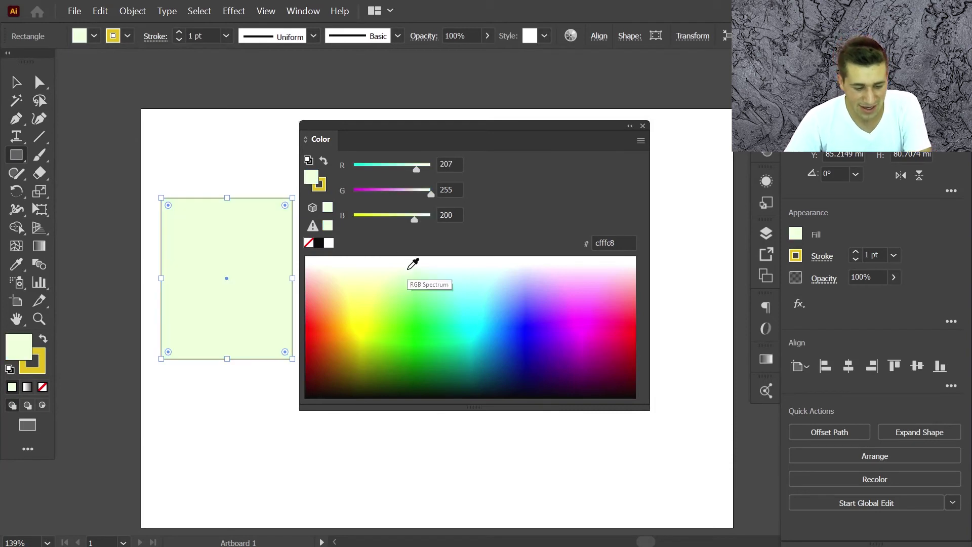
{"action": "left_click", "coordinate": [413, 299]}
{"action": "left_click", "coordinate": [501, 296]}
{"action": "left_click", "coordinate": [387, 308]}
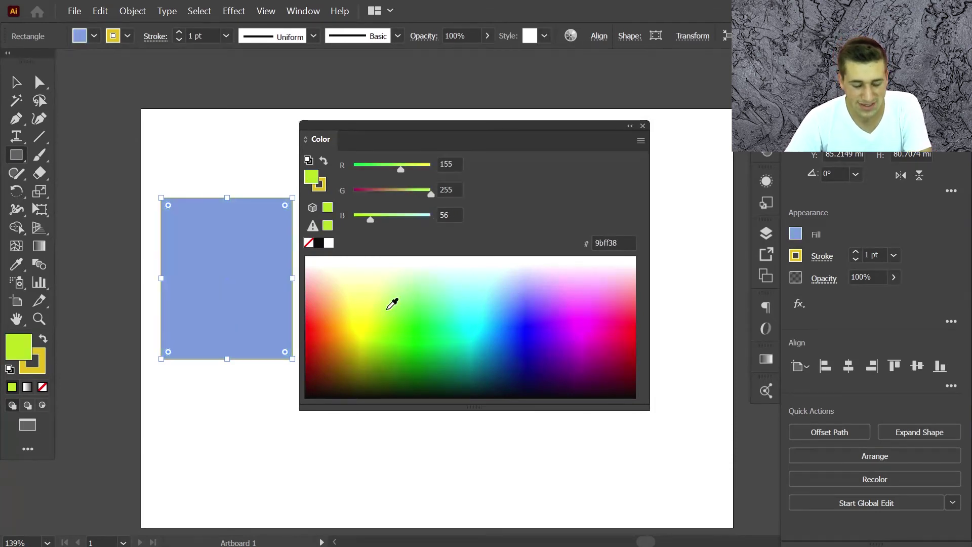
{"action": "left_click", "coordinate": [345, 293]}
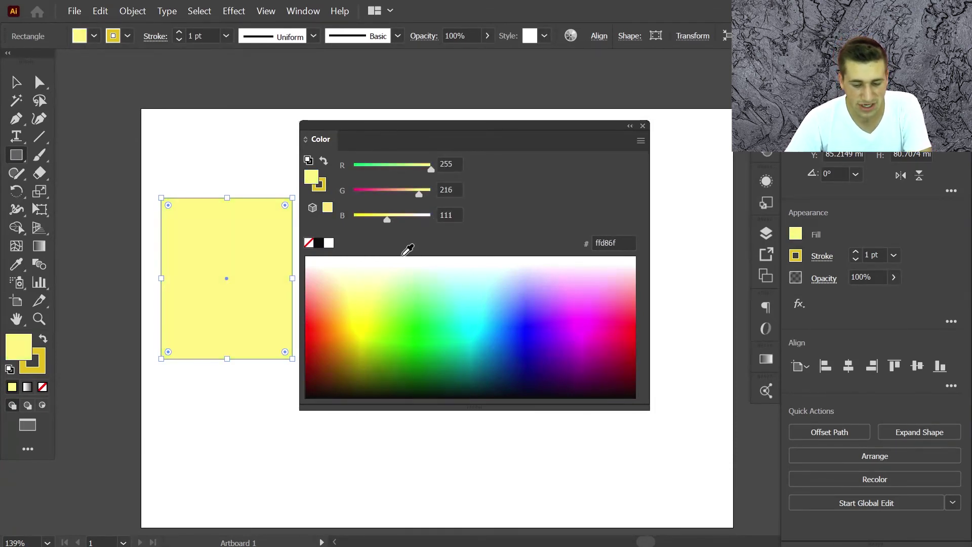
{"action": "left_click", "coordinate": [642, 126]}
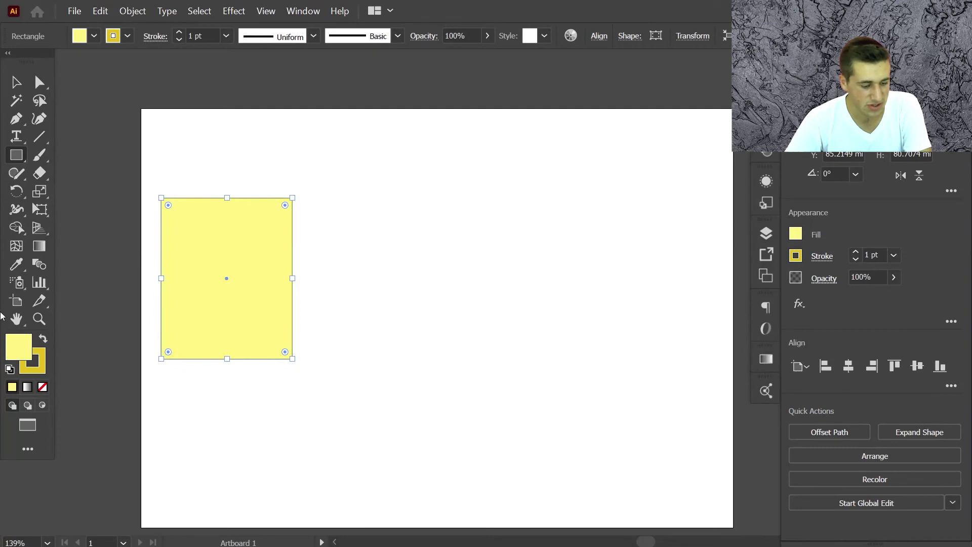
Preview several fill colours in the Color Picker, then cancel to keep the yellow fill.
{"action": "double_click", "coordinate": [13, 355]}
{"action": "left_click_drag", "start_coordinate": [295, 146], "coordinate": [475, 123]}
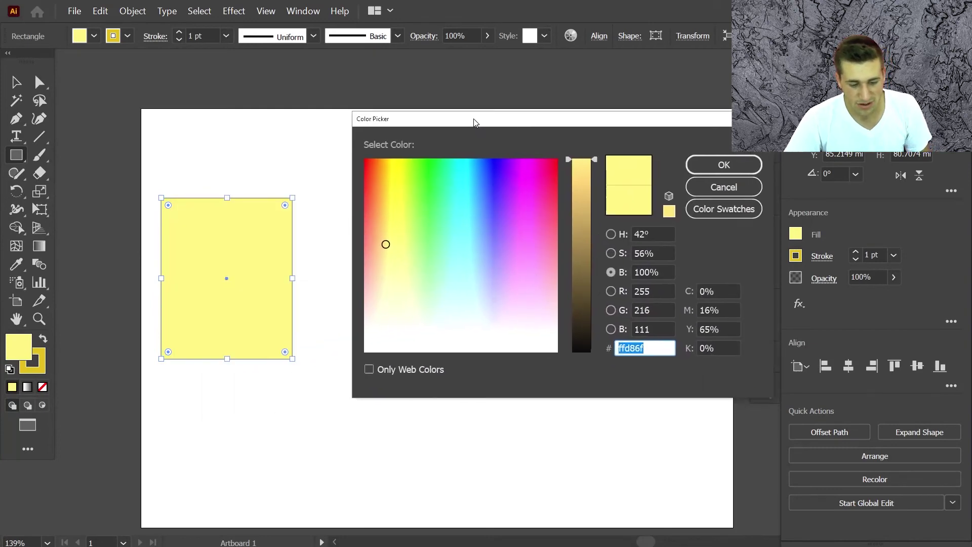
{"action": "left_click", "coordinate": [447, 211]}
{"action": "left_click", "coordinate": [475, 265]}
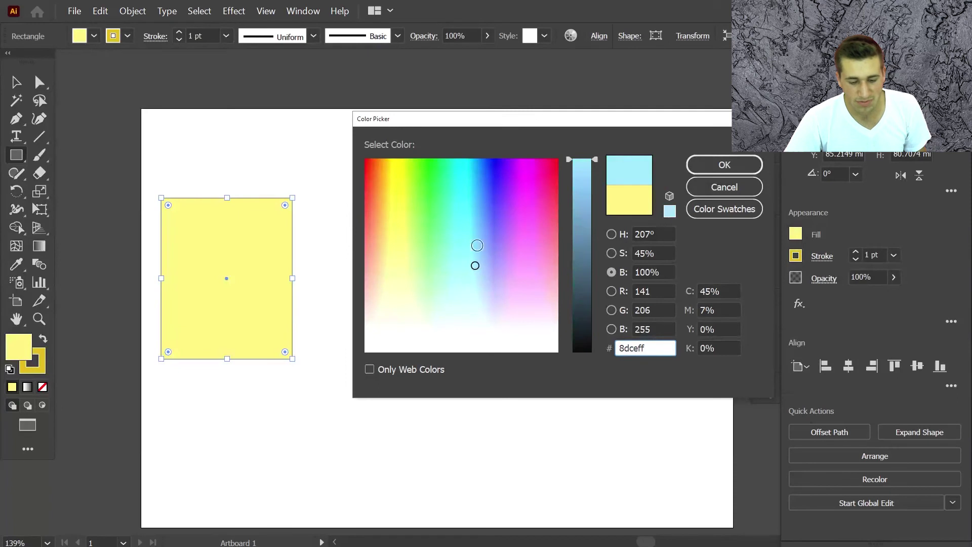
{"action": "left_click", "coordinate": [483, 188]}
{"action": "left_click", "coordinate": [429, 205]}
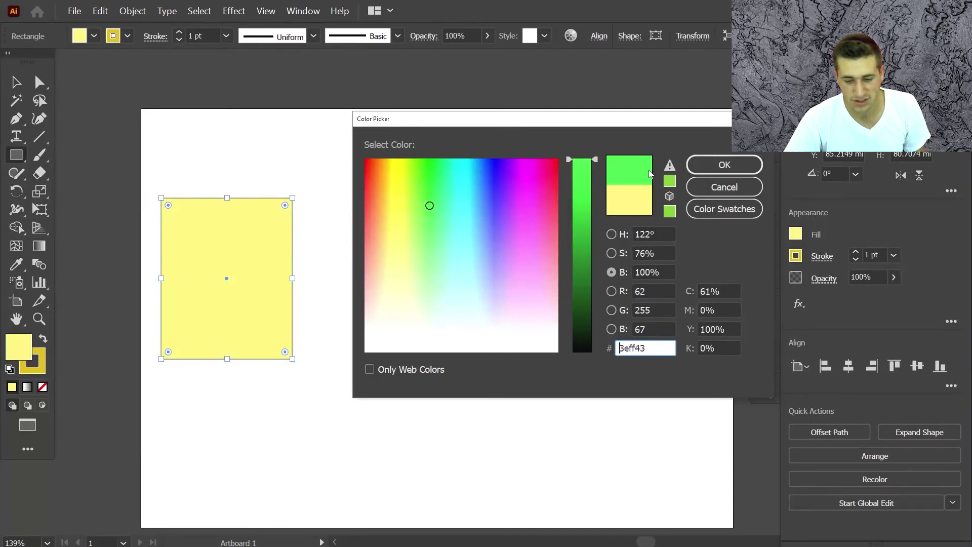
{"action": "left_click", "coordinate": [502, 260]}
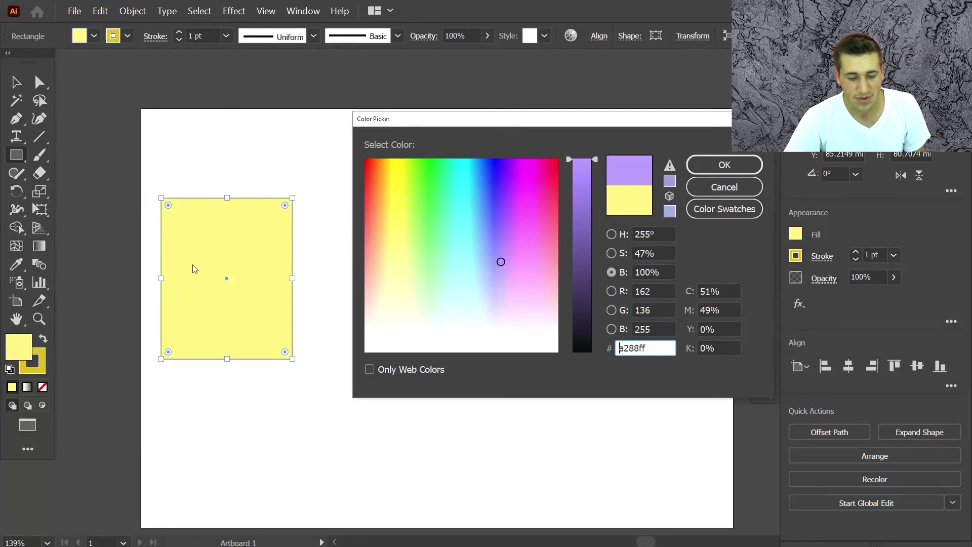
{"action": "left_click", "coordinate": [734, 187]}
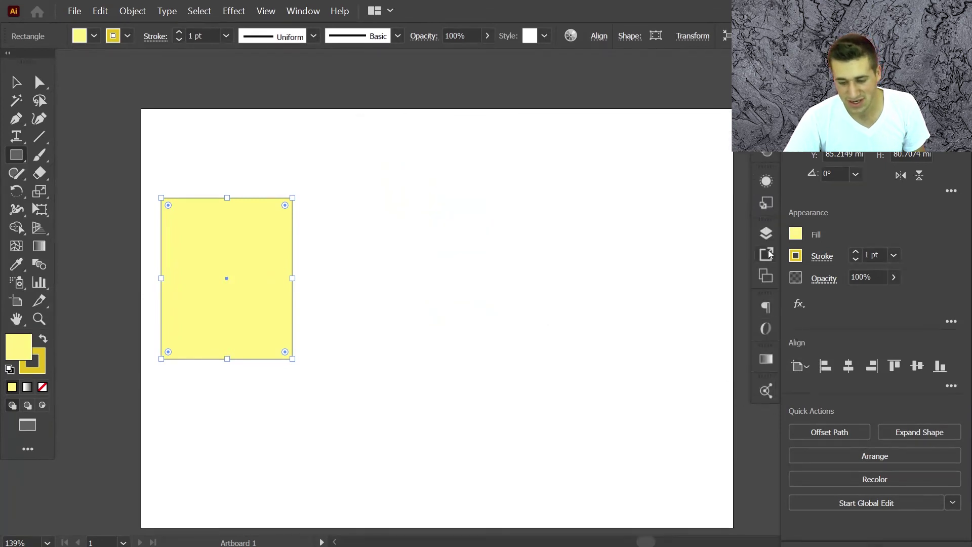
Reopen the Color panel from Window and set the fill to pure green 00ec00.
{"action": "left_click", "coordinate": [303, 11]}
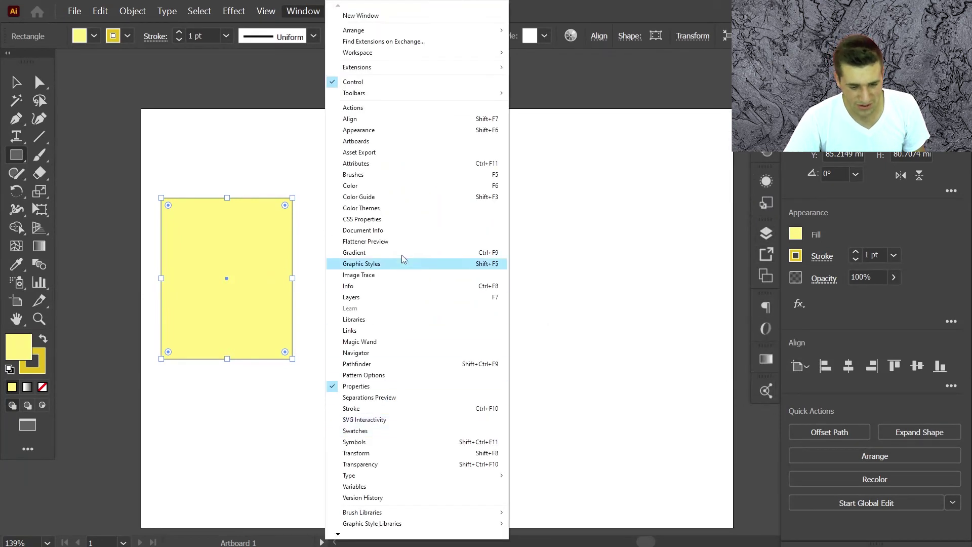
{"action": "left_click", "coordinate": [398, 186]}
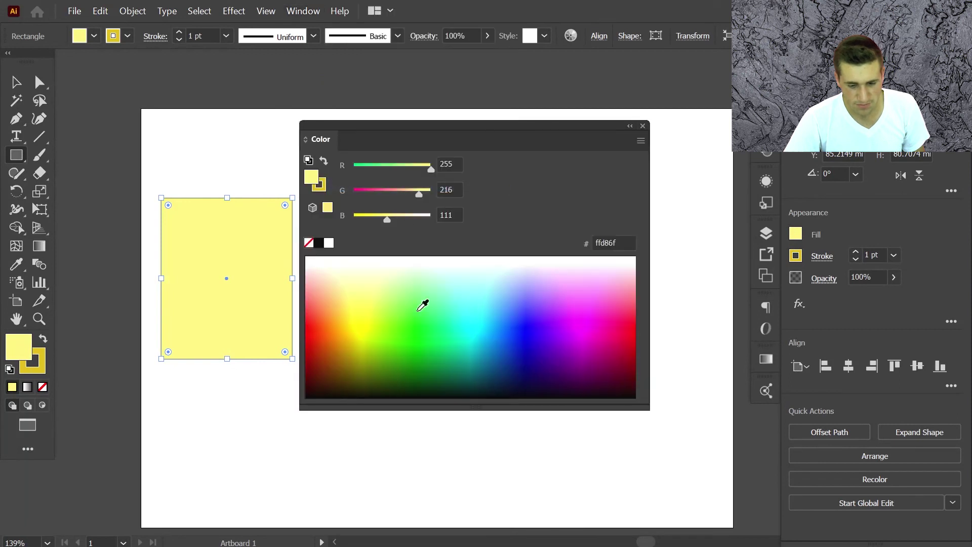
{"action": "left_click", "coordinate": [477, 303]}
{"action": "left_click", "coordinate": [401, 297]}
{"action": "left_click", "coordinate": [420, 322]}
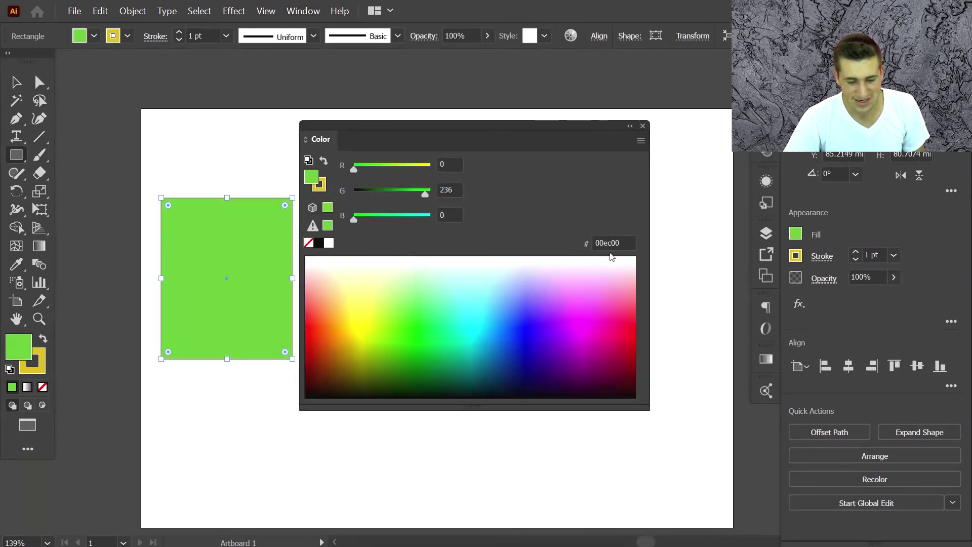
{"action": "left_click", "coordinate": [643, 126]}
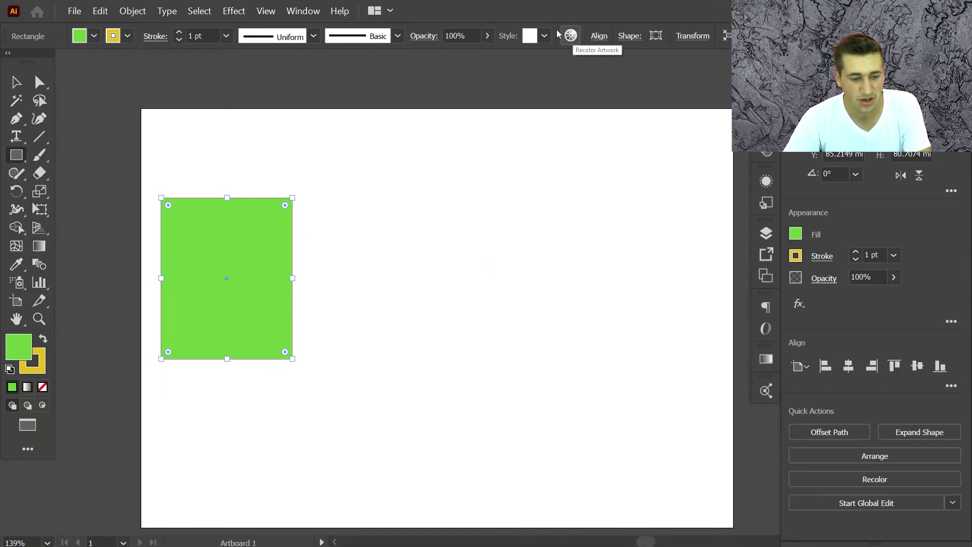
In Recolor Artwork, rotate the colour wheel to give a mint fill and pale green stroke.
{"action": "left_click", "coordinate": [99, 8]}
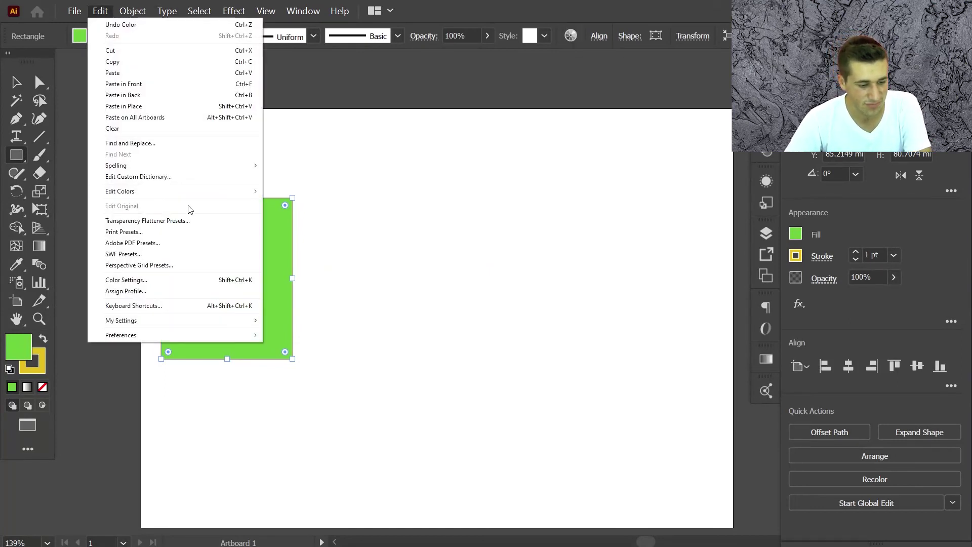
{"action": "mouse_move", "coordinate": [191, 195]}
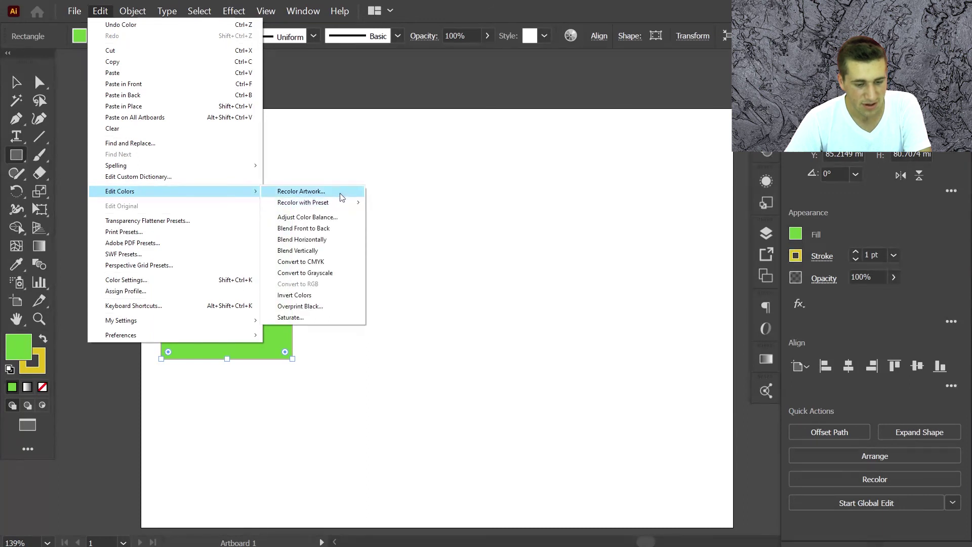
{"action": "left_click", "coordinate": [571, 35]}
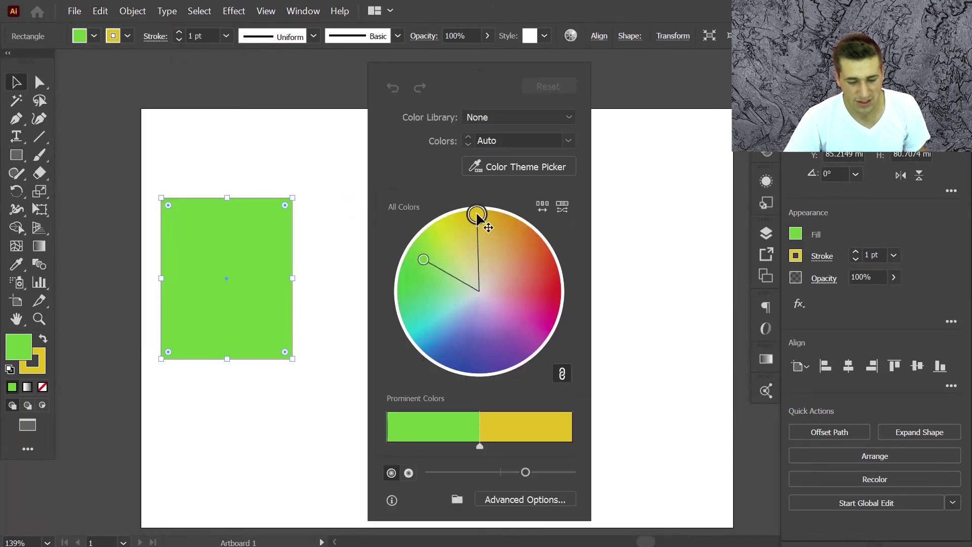
{"action": "mouse_move", "coordinate": [477, 218]}
{"action": "left_mouse_down"}
{"action": "mouse_move", "coordinate": [523, 251]}
{"action": "mouse_move", "coordinate": [514, 311]}
{"action": "mouse_move", "coordinate": [497, 338]}
{"action": "mouse_move", "coordinate": [449, 324]}
{"action": "mouse_move", "coordinate": [407, 276]}
{"action": "mouse_move", "coordinate": [462, 282]}
{"action": "mouse_move", "coordinate": [450, 270]}
{"action": "left_mouse_up"}
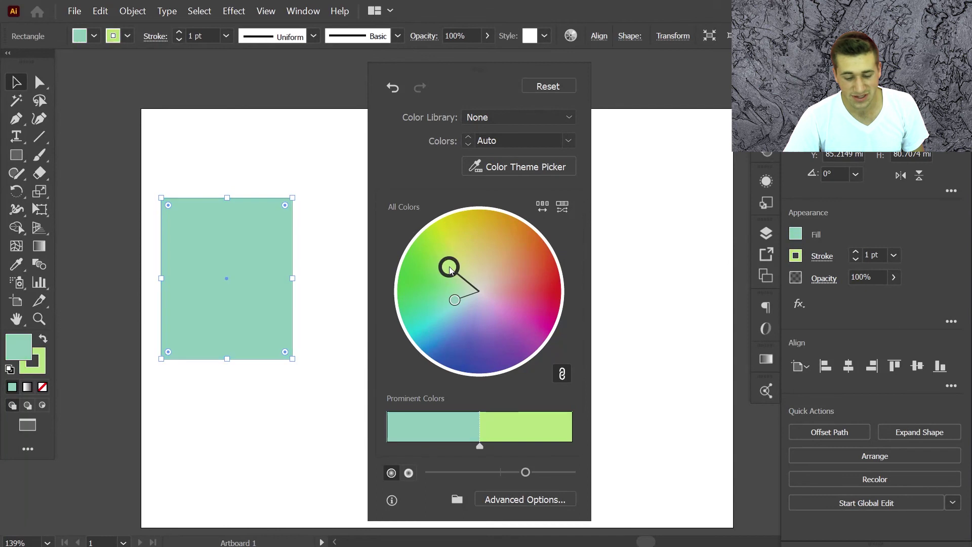